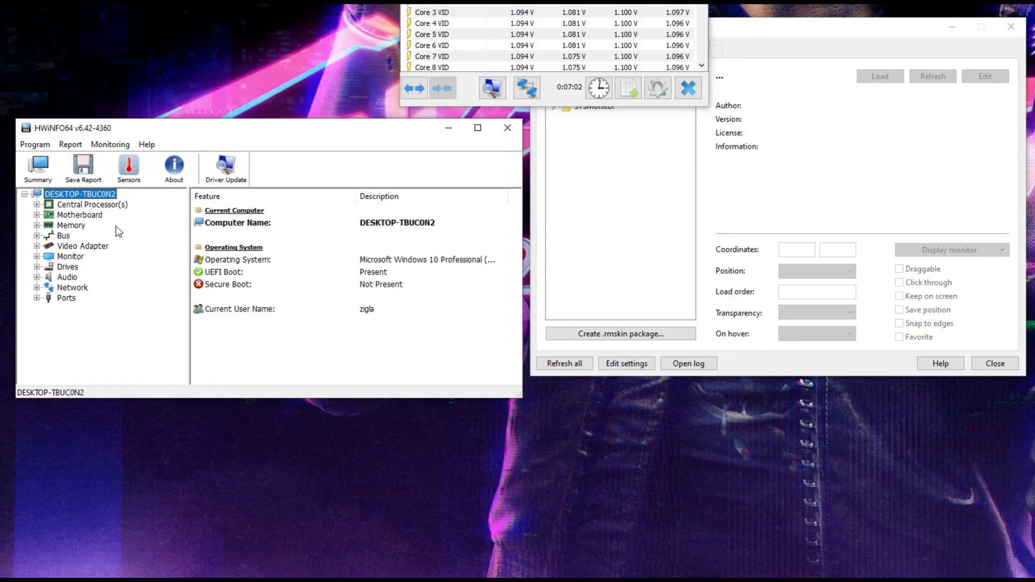
# Step: Bring the HWiNFO64 Sensor Status window fully into view and look through its memory, CPU clock, voltage, power and temperature readings
pyautogui.moveTo(598, 0); pyautogui.dragTo(582, 35)
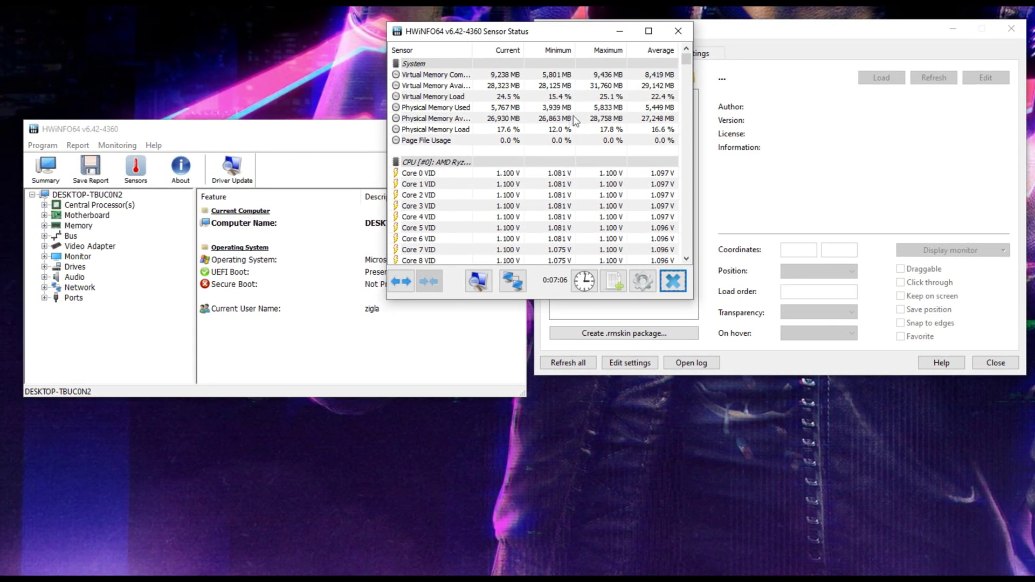
pyautogui.scroll(-15, 530, 84)
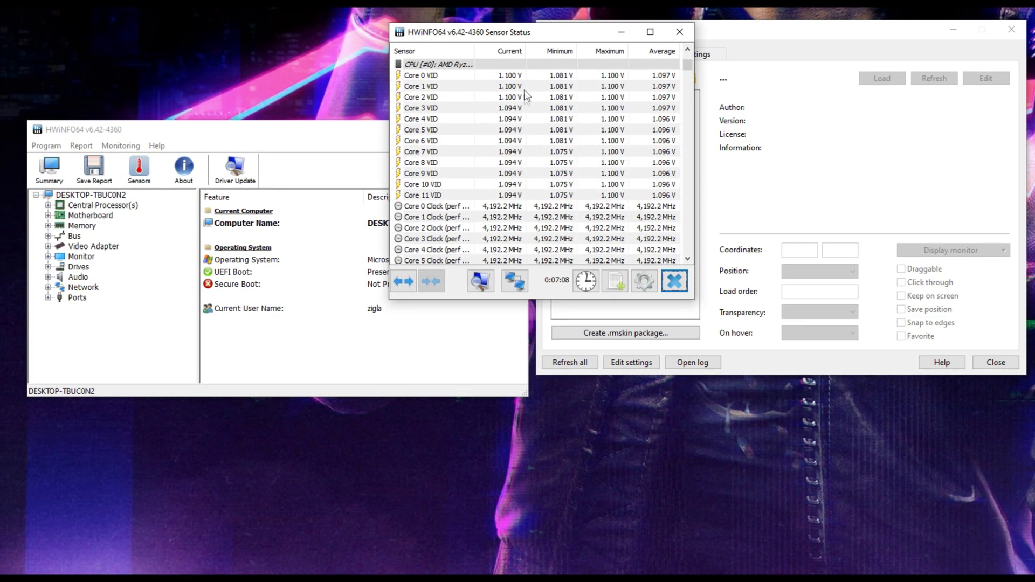
pyautogui.scroll(-14, 526, 111)
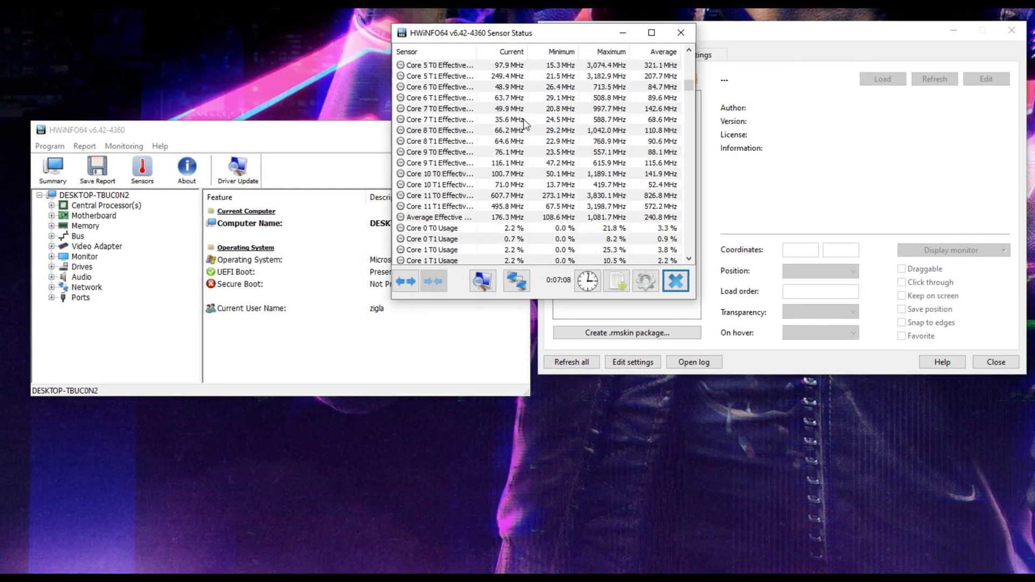
pyautogui.scroll(-15, 529, 120)
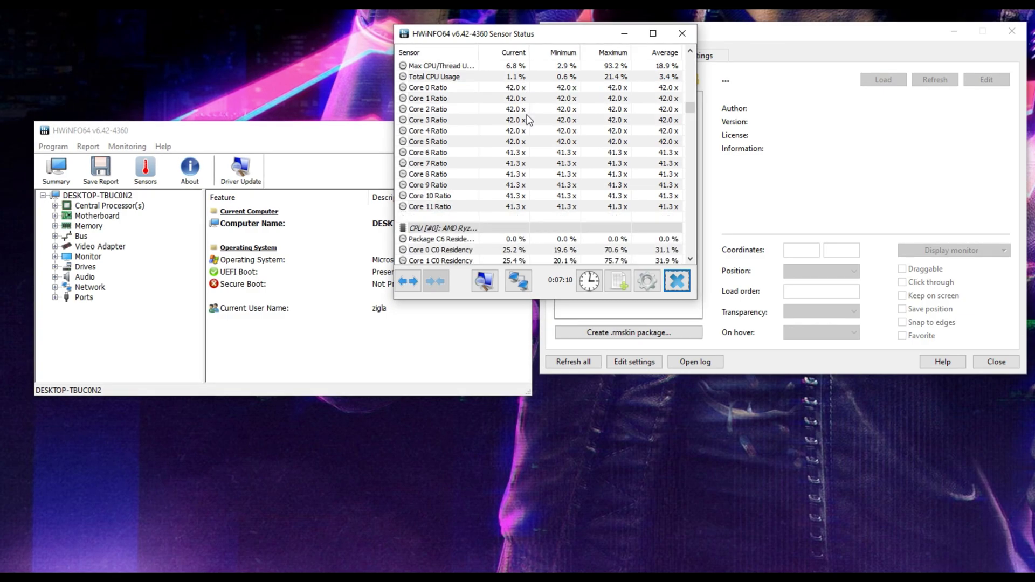
pyautogui.scroll(-13, 533, 121)
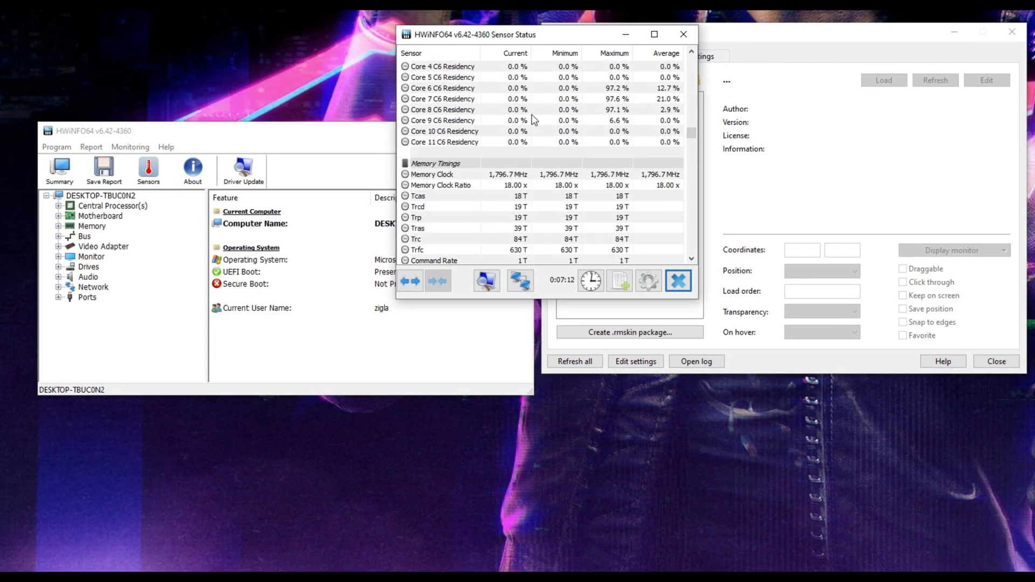
pyautogui.scroll(-1, 534, 122)
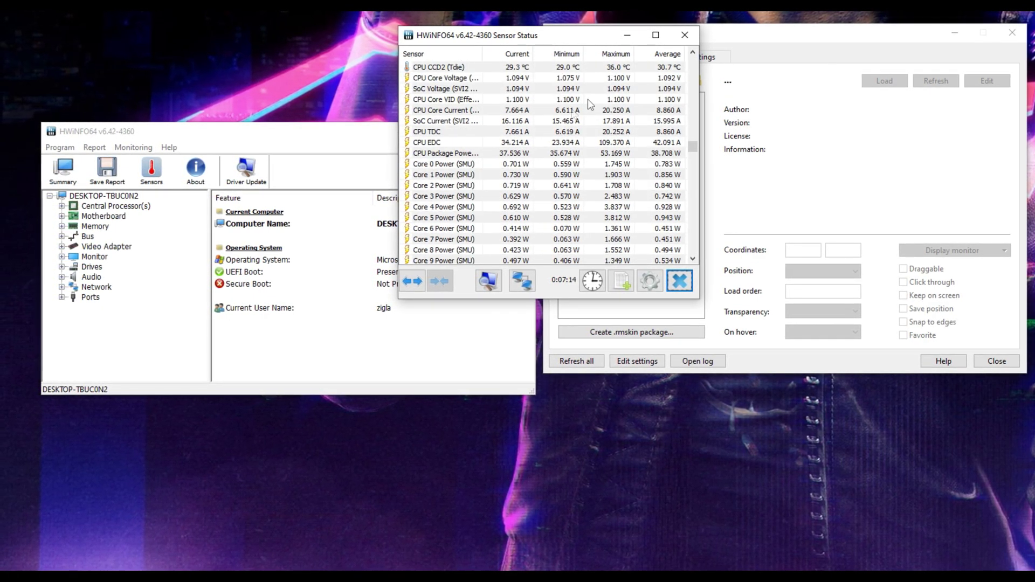
pyautogui.click(680, 38)
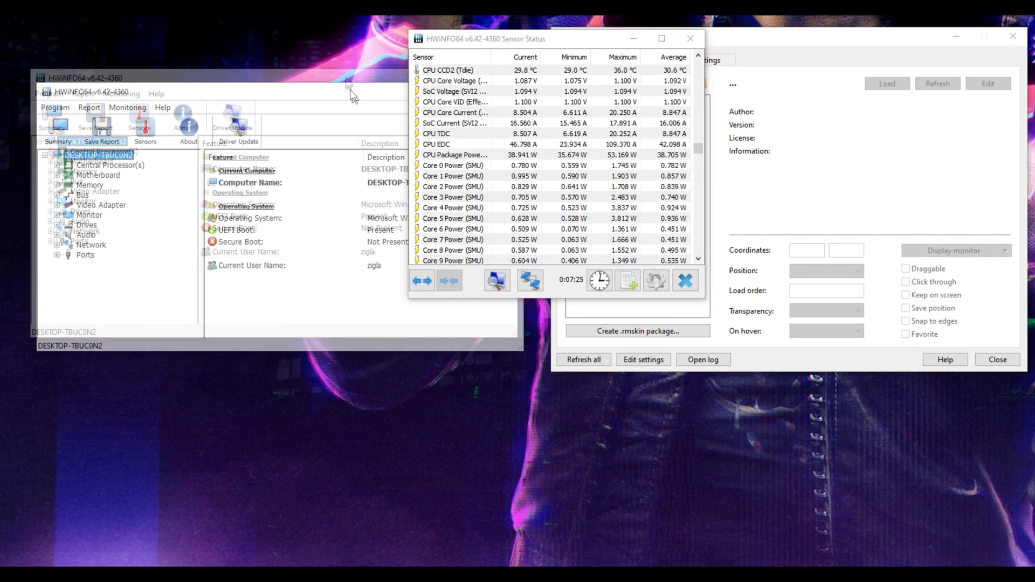
# Step: Open the HWiNFO64 program settings, review the General / User Interface, Safety, SMBus / I2C and Driver Management pages, and cancel without changes
pyautogui.moveTo(350, 22); pyautogui.dragTo(358, 323)
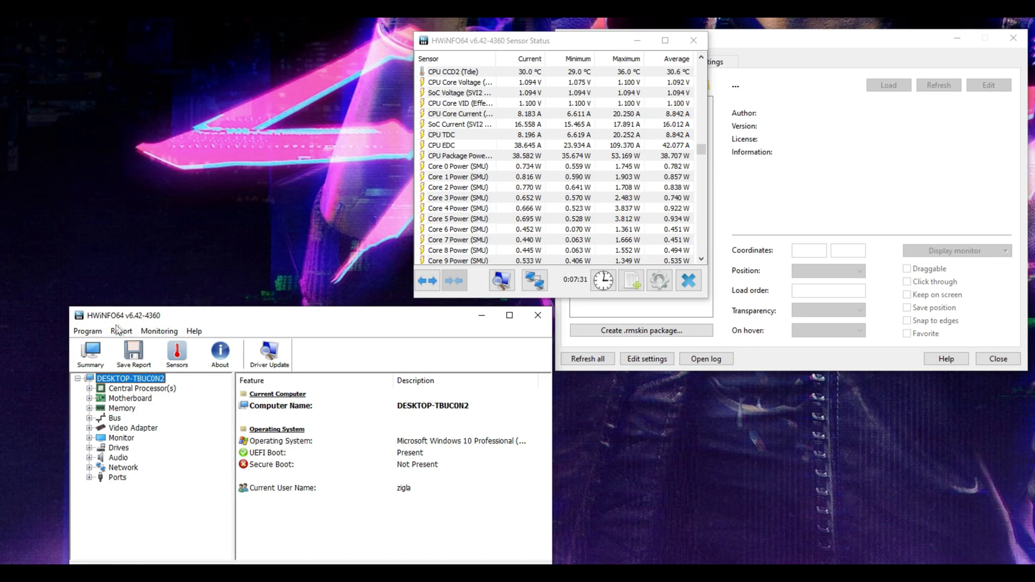
pyautogui.click(89, 333)
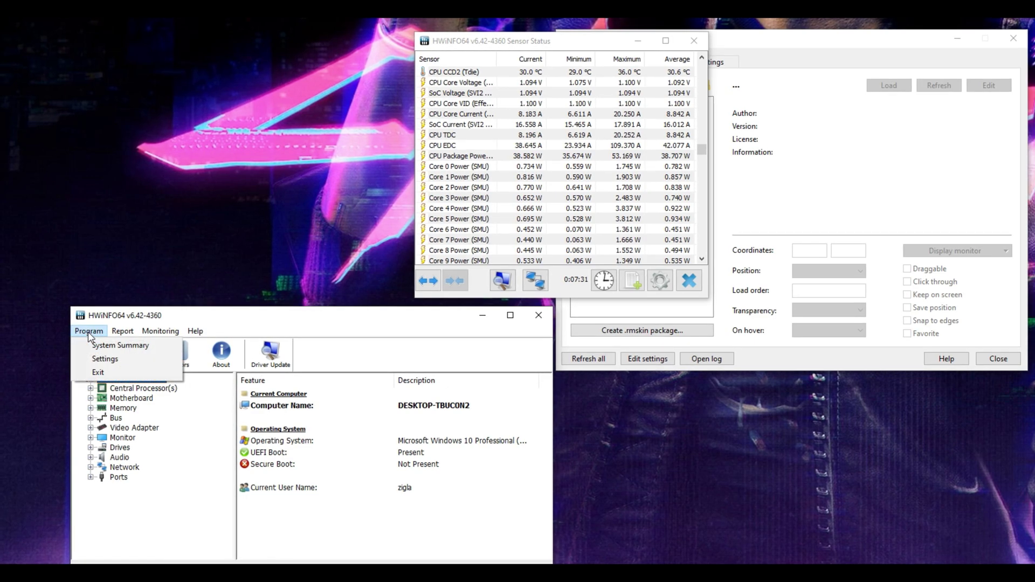
pyautogui.click(128, 361)
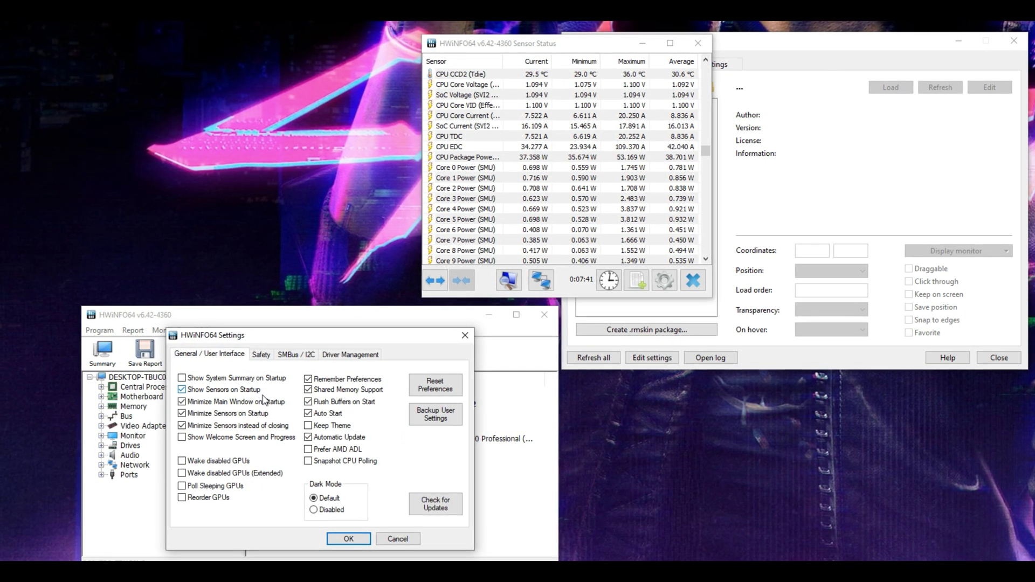
pyautogui.click(264, 356)
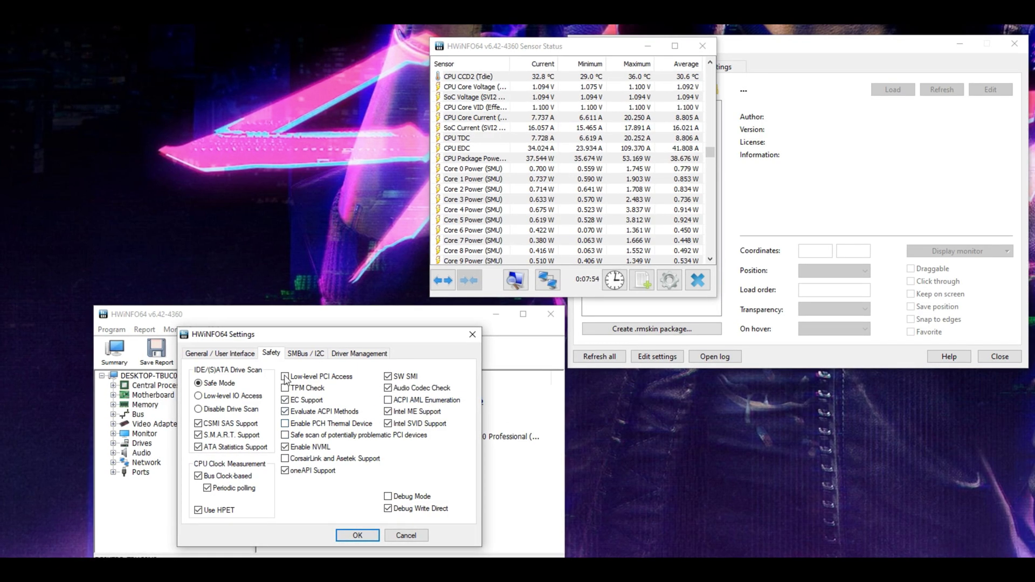
pyautogui.click(236, 359)
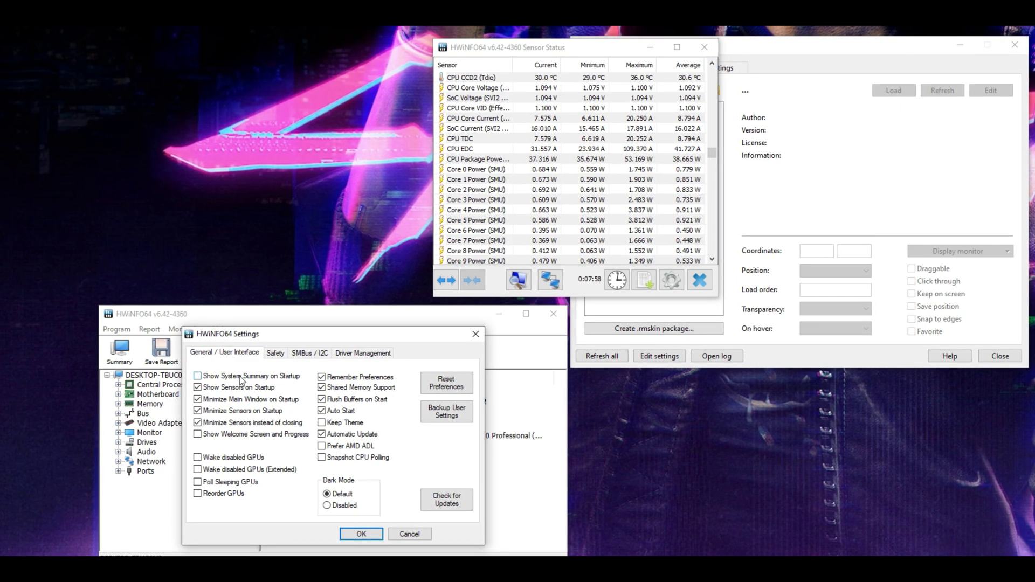
pyautogui.moveTo(240, 381)
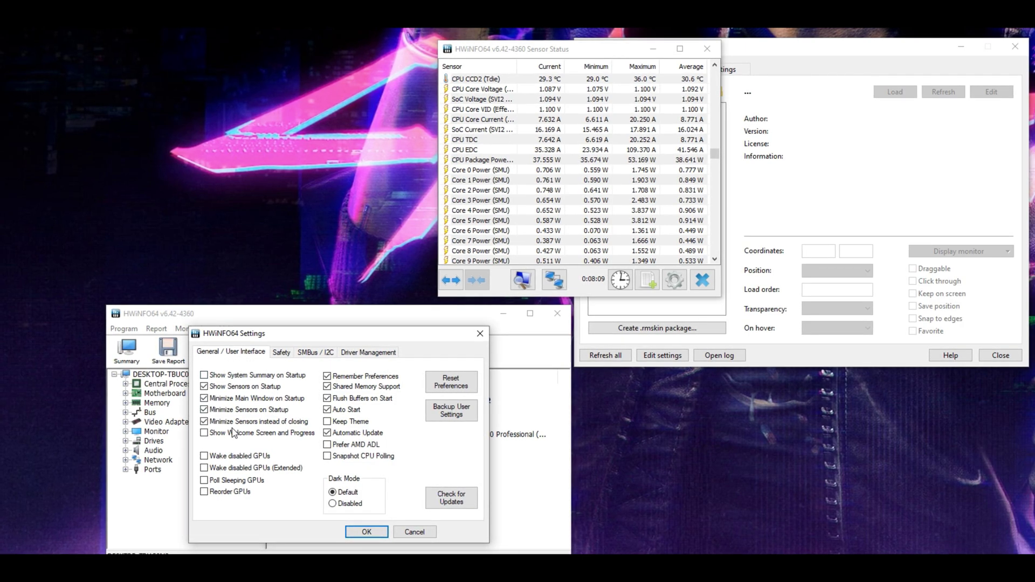
pyautogui.click(290, 354)
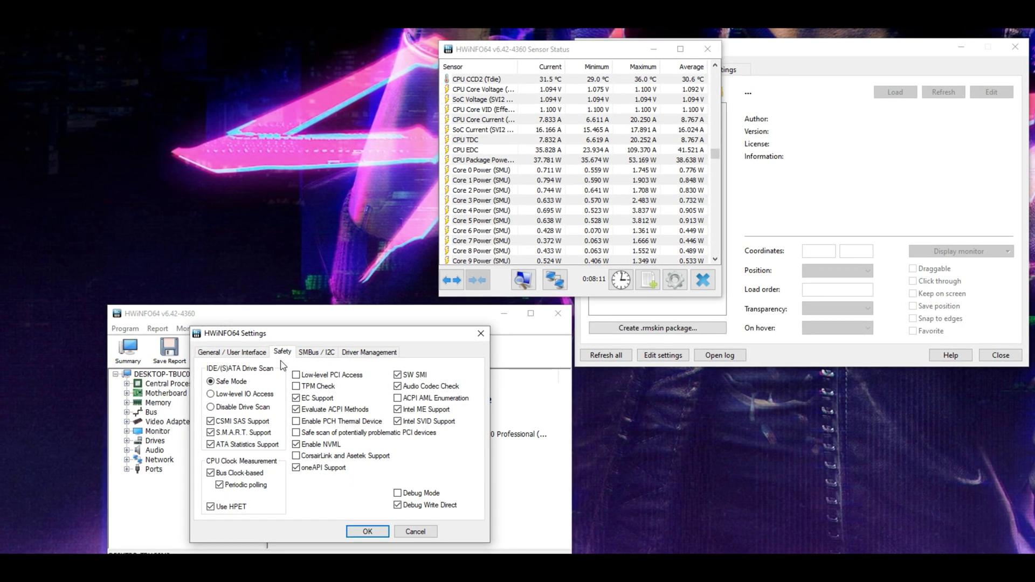
pyautogui.click(317, 357)
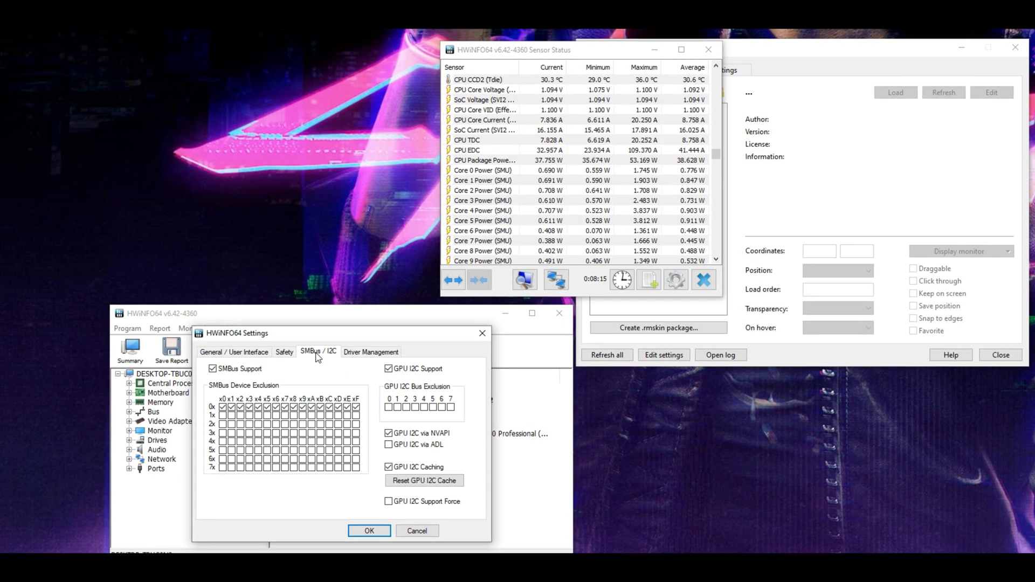
pyautogui.click(372, 356)
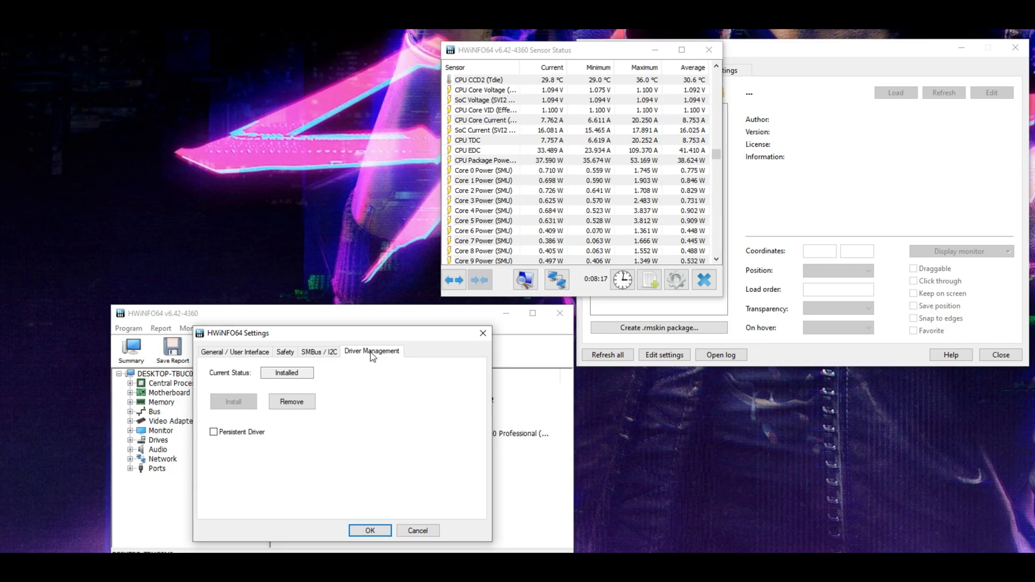
pyautogui.click(235, 357)
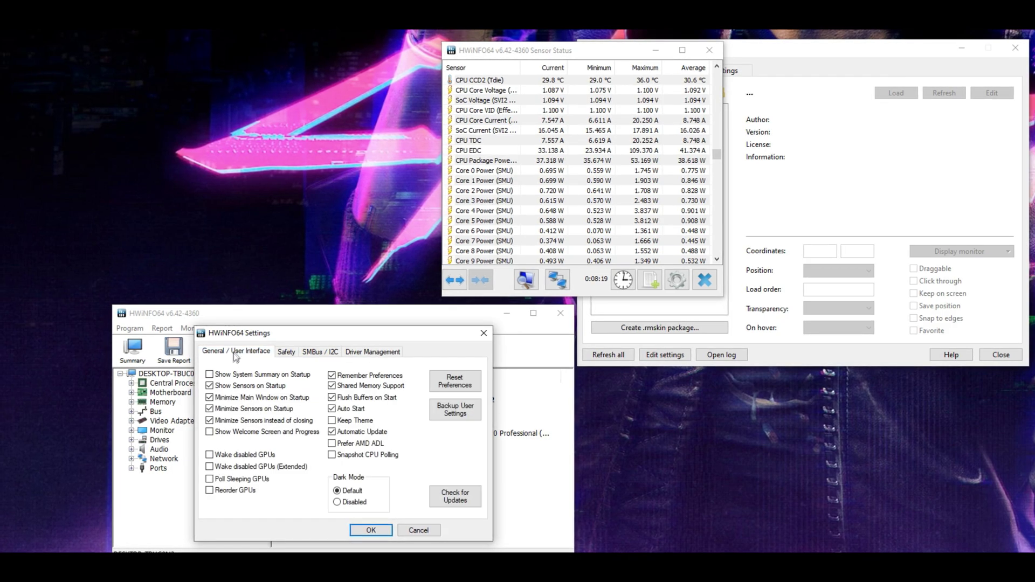
pyautogui.click(412, 531)
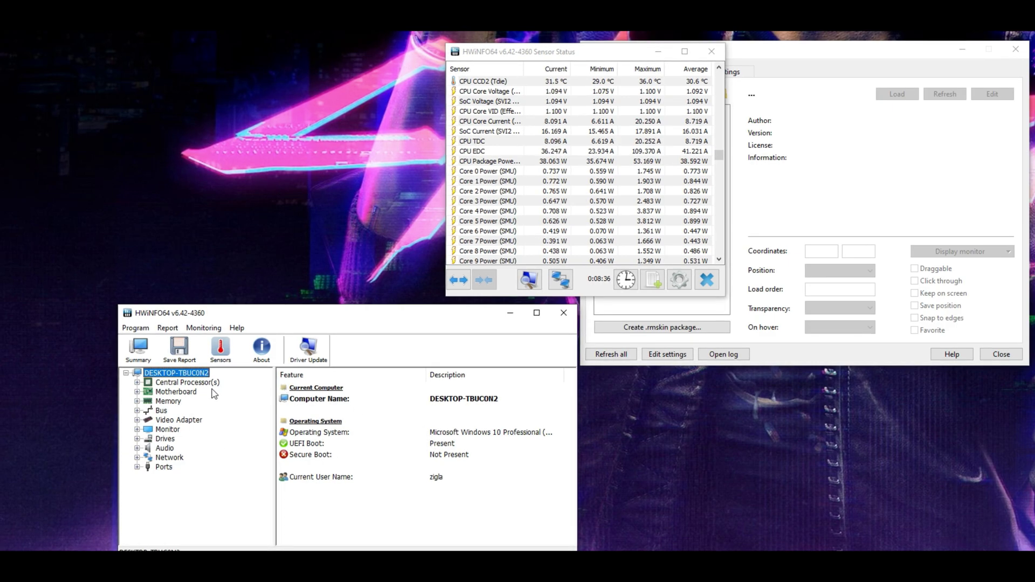
# Step: Close the HWiNFO64 main window and dismiss the Sensor Status window, leaving Manage Rainmeter open
pyautogui.click(564, 320)
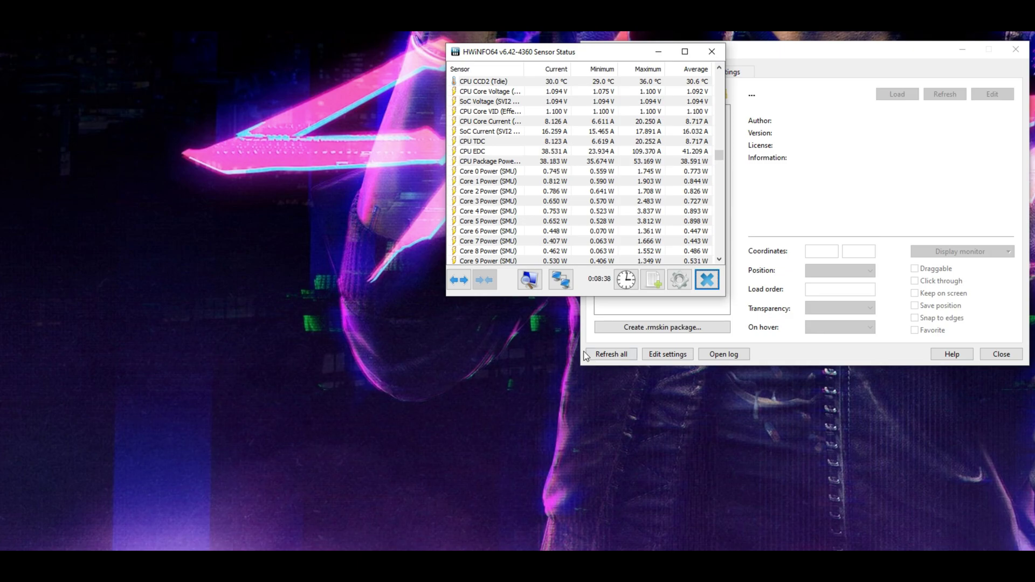
pyautogui.click(707, 279)
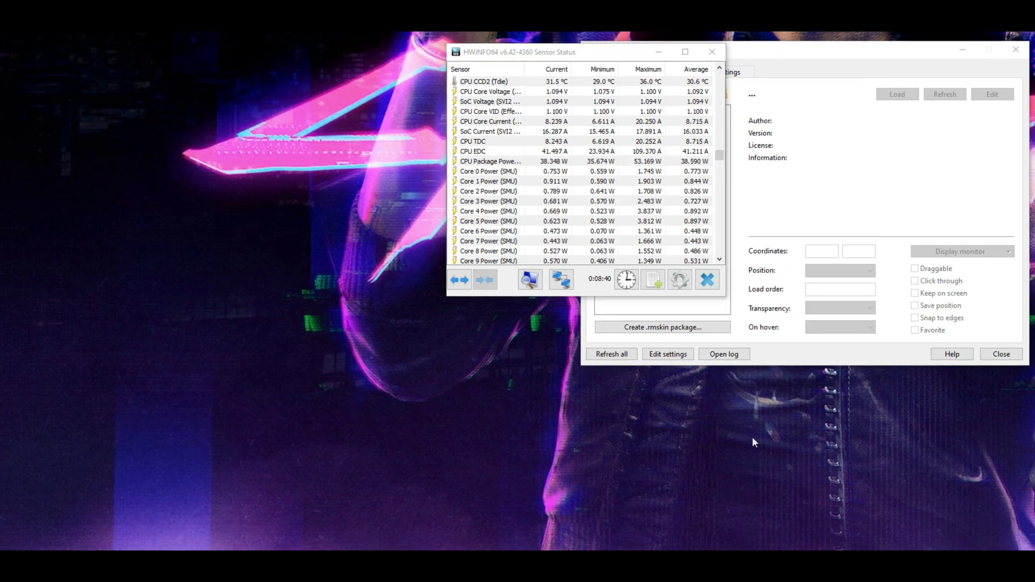
pyautogui.click(717, 52)
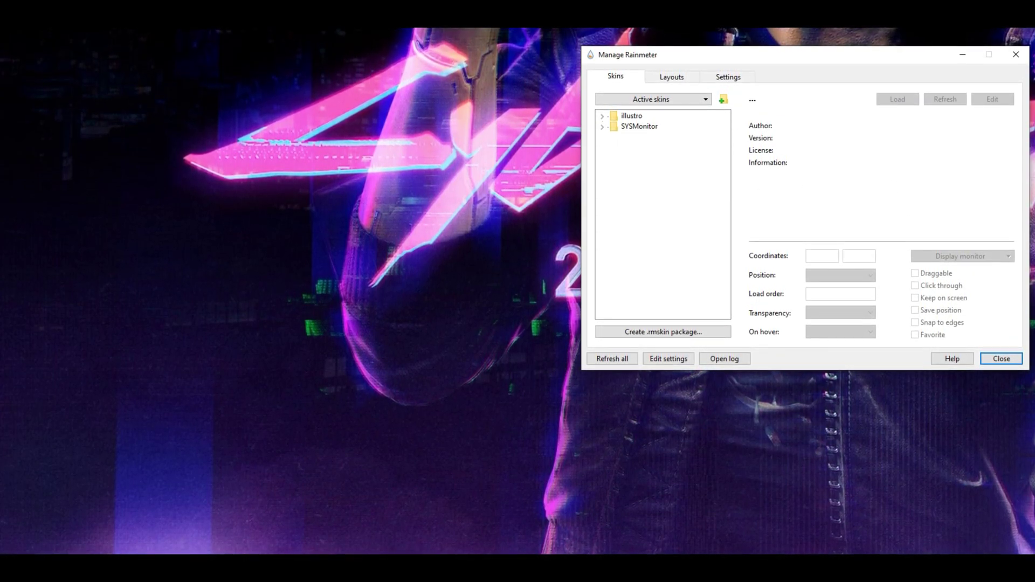
# Step: Move the RTX 3080, Ryzen 9 3900X and DDR4-3600 circle gauges and the RTX 3080 and Ryzen 9 3900X panels onto this desktop
pyautogui.moveTo(1034, 292); pyautogui.dragTo(410, 269)
pyautogui.moveTo(1034, 459); pyautogui.dragTo(388, 459)
pyautogui.moveTo(1034, 512); pyautogui.dragTo(582, 475)
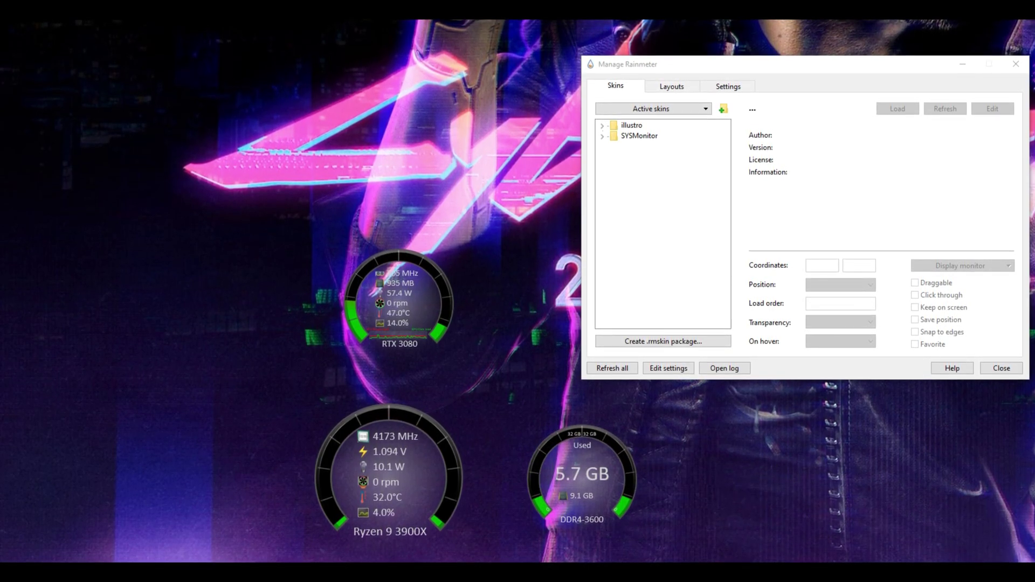
pyautogui.moveTo(1034, 518); pyautogui.dragTo(883, 471)
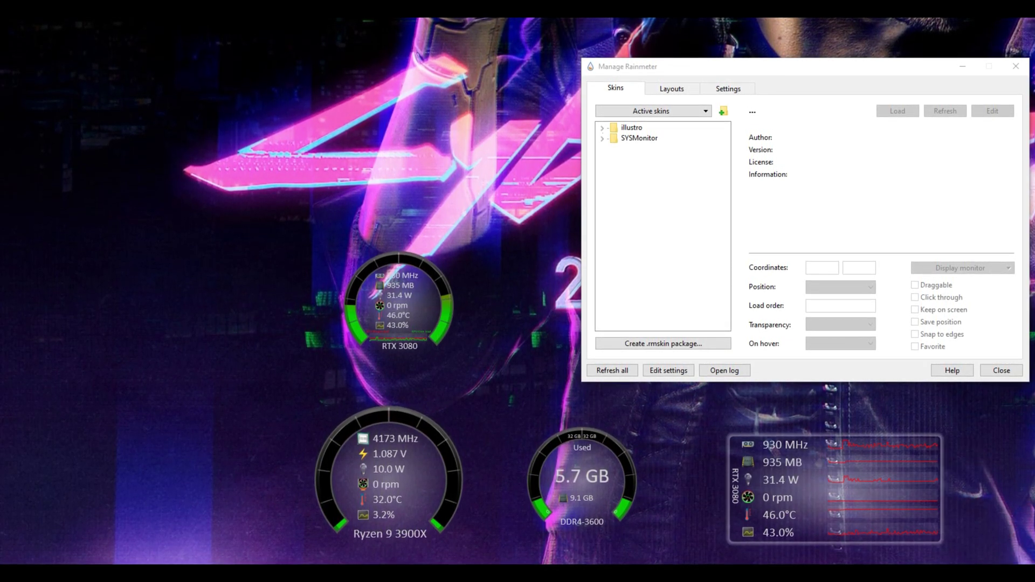
pyautogui.moveTo(1034, 464); pyautogui.dragTo(126, 388)
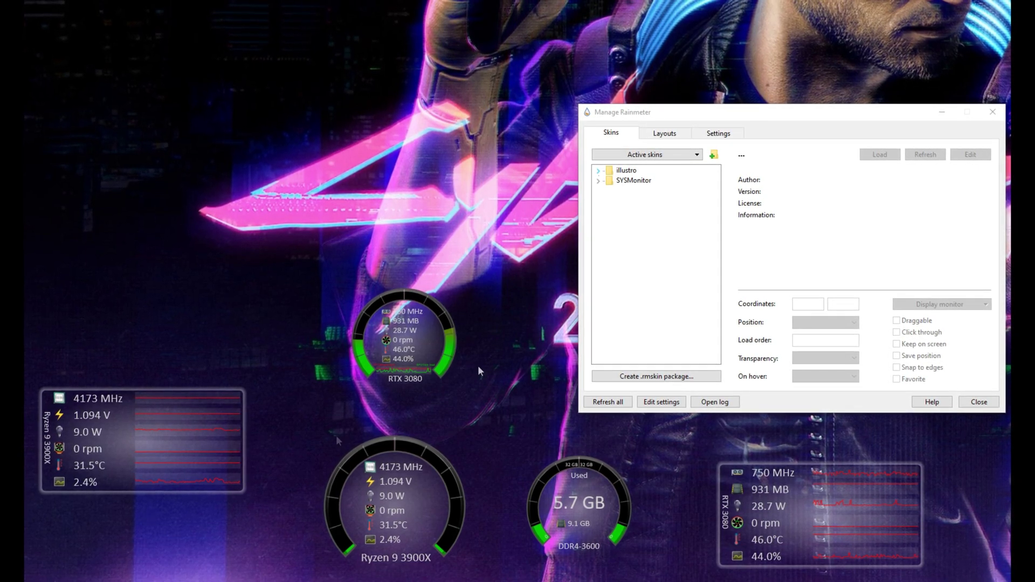
# Step: Expand the SYSMonitor skin folder and look through its Circles, #Settings and Panels subfolders
pyautogui.click(598, 181)
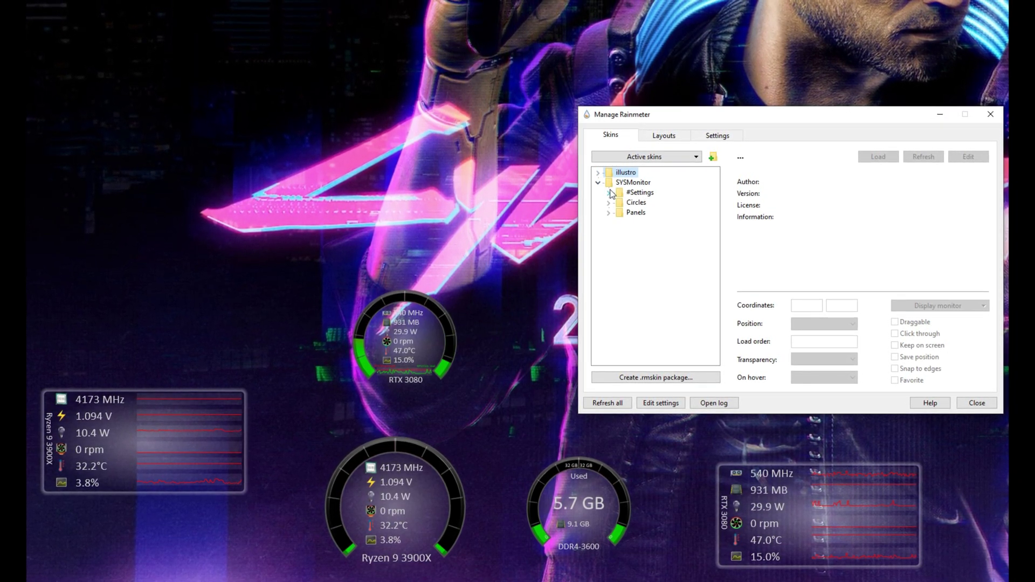
pyautogui.click(610, 204)
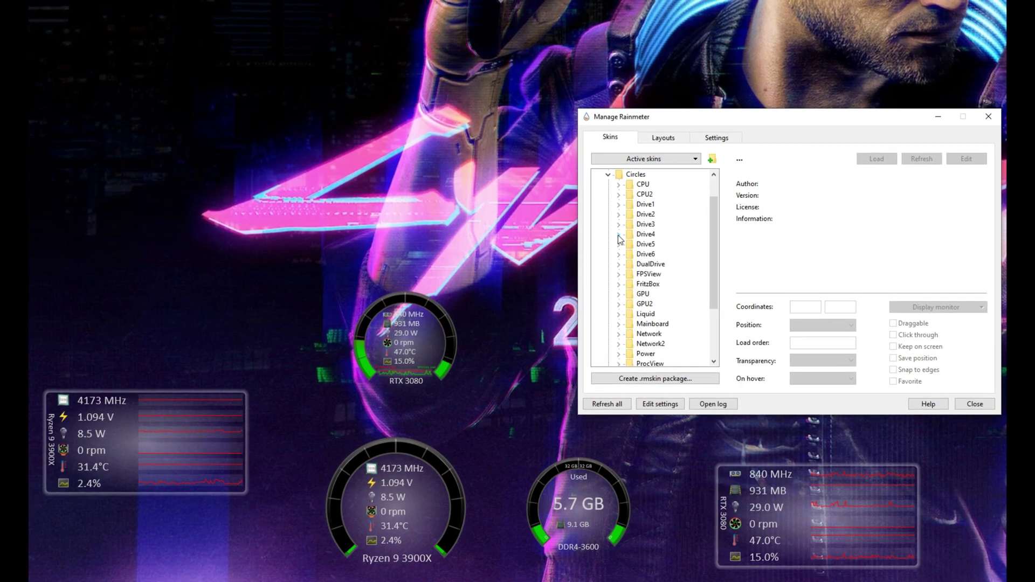
pyautogui.scroll(-3, 648, 253)
pyautogui.scroll(-2, 659, 269)
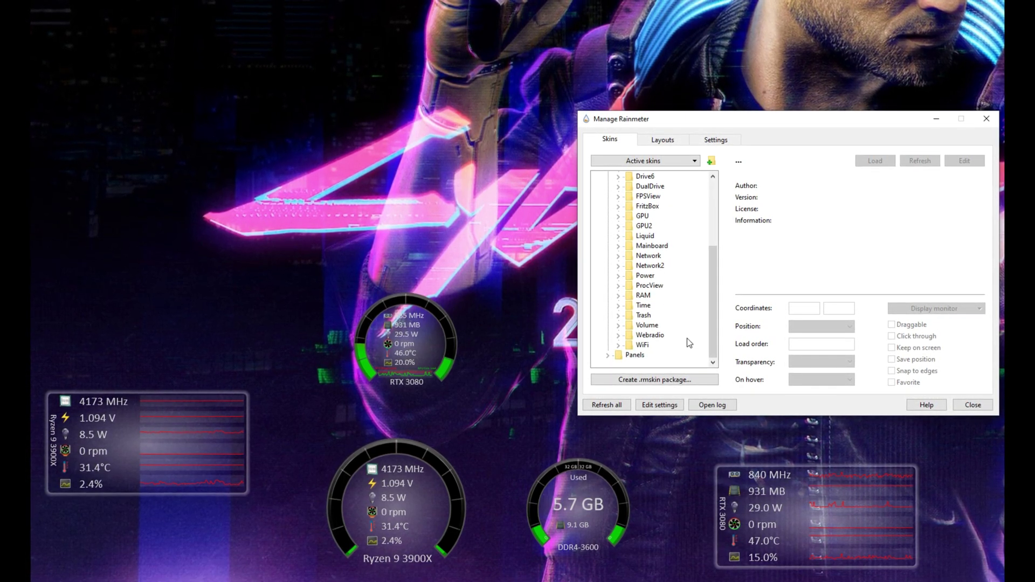
pyautogui.scroll(8, 669, 297)
pyautogui.click(608, 206)
pyautogui.click(606, 201)
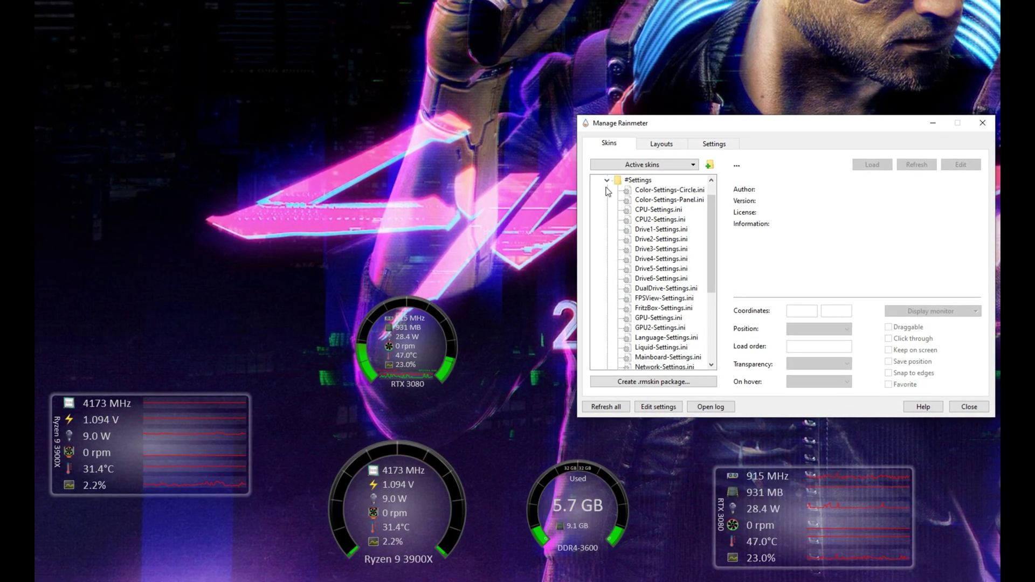
pyautogui.click(608, 184)
pyautogui.click(608, 186)
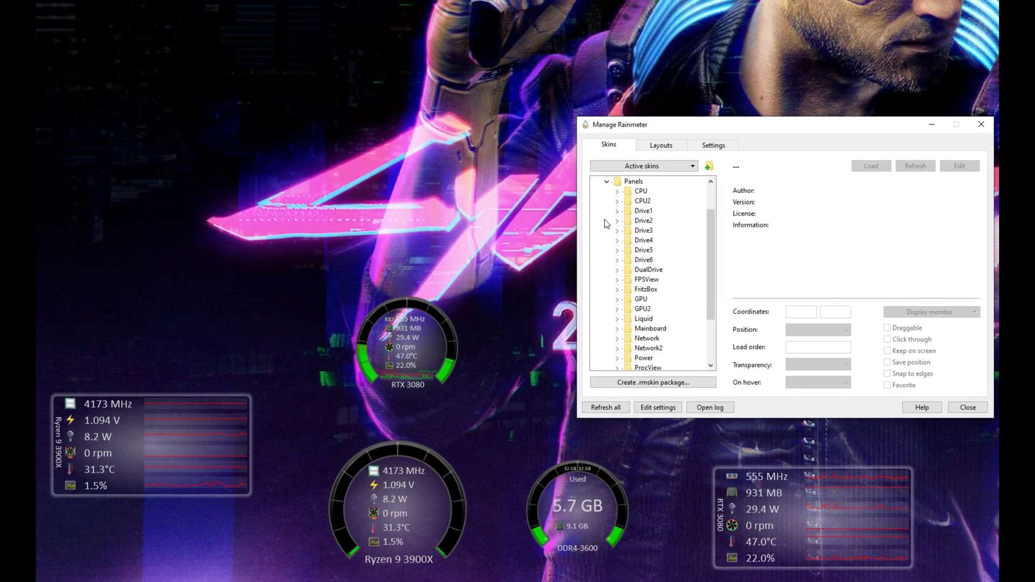
pyautogui.click(608, 186)
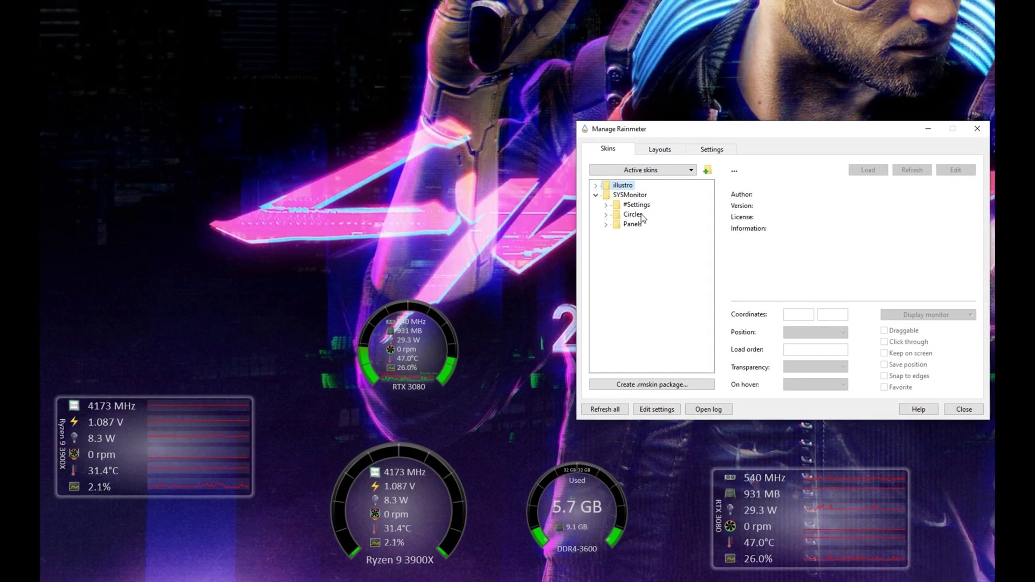
# Step: Select the active skin SYSMonitor\Circles\CPU\CPU.ini and check its position options, keeping Normal
pyautogui.click(690, 172)
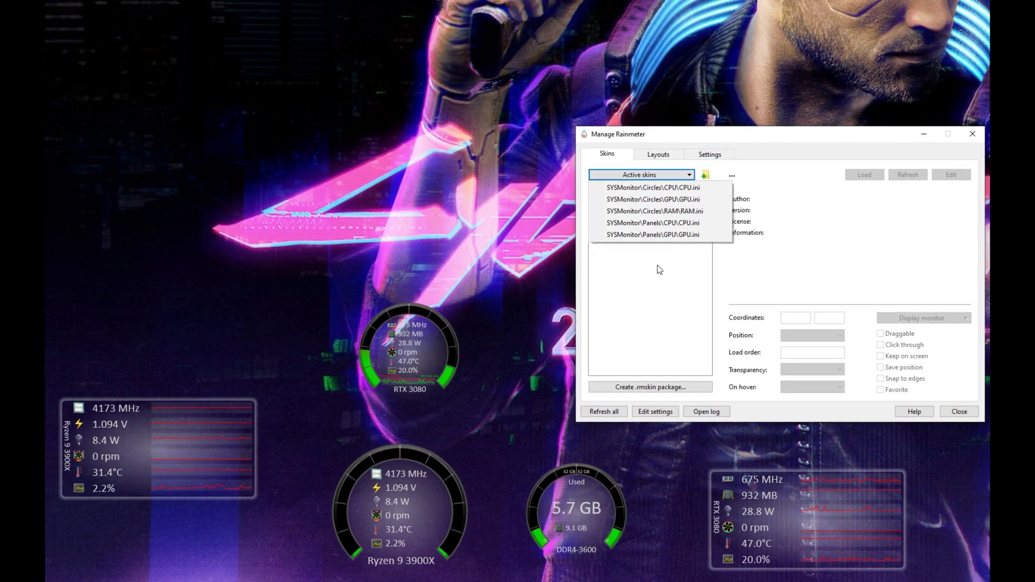
pyautogui.click(670, 189)
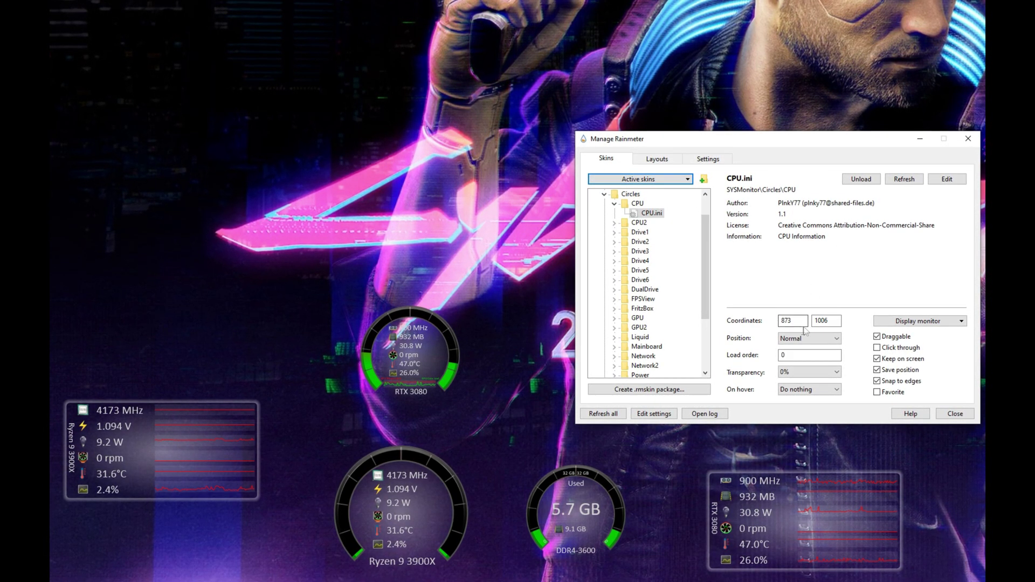
pyautogui.click(836, 340)
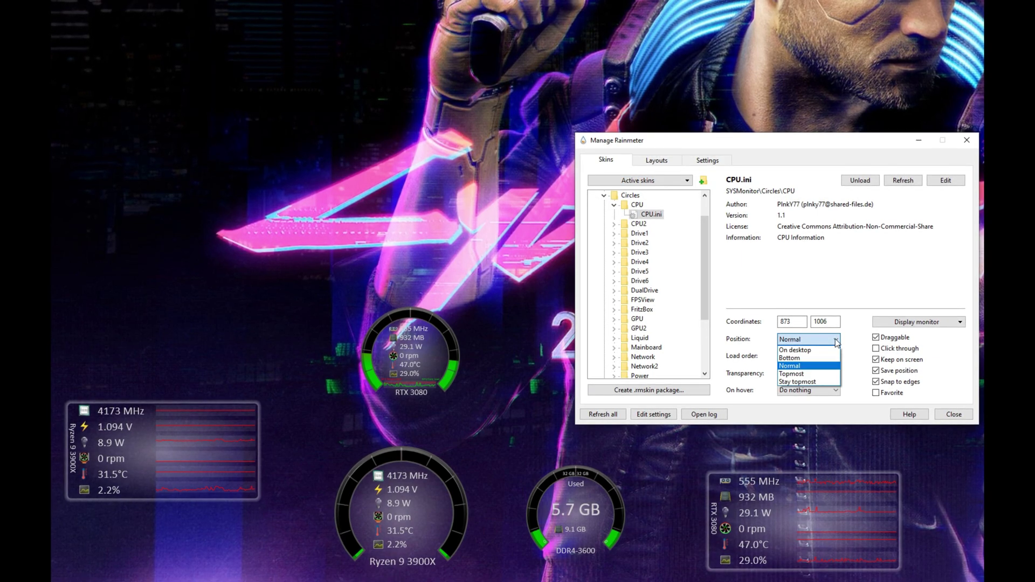
pyautogui.click(851, 342)
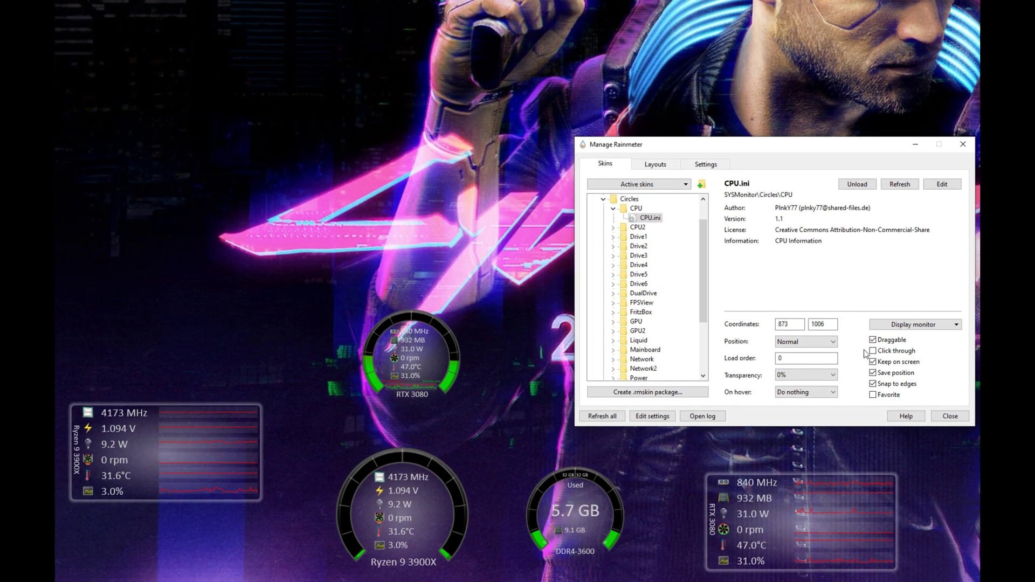
# Step: Unload the CPU.ini skin in the Circles folder
pyautogui.doubleClick(649, 219)
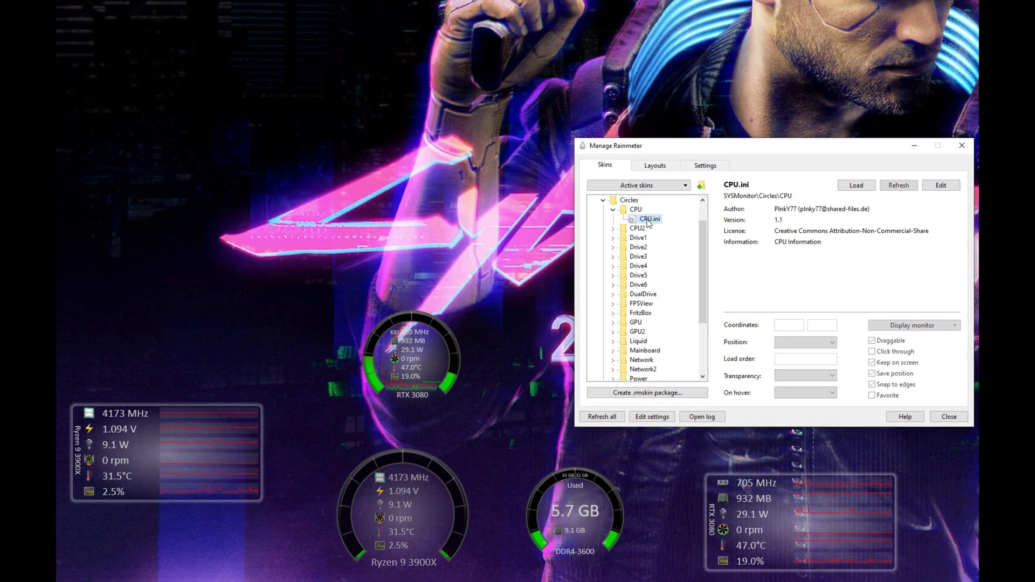
# Step: View the source of the CPU circle's CPU.ini in the text editor, close it, and collapse the CPU folder
pyautogui.rightClick(650, 221)
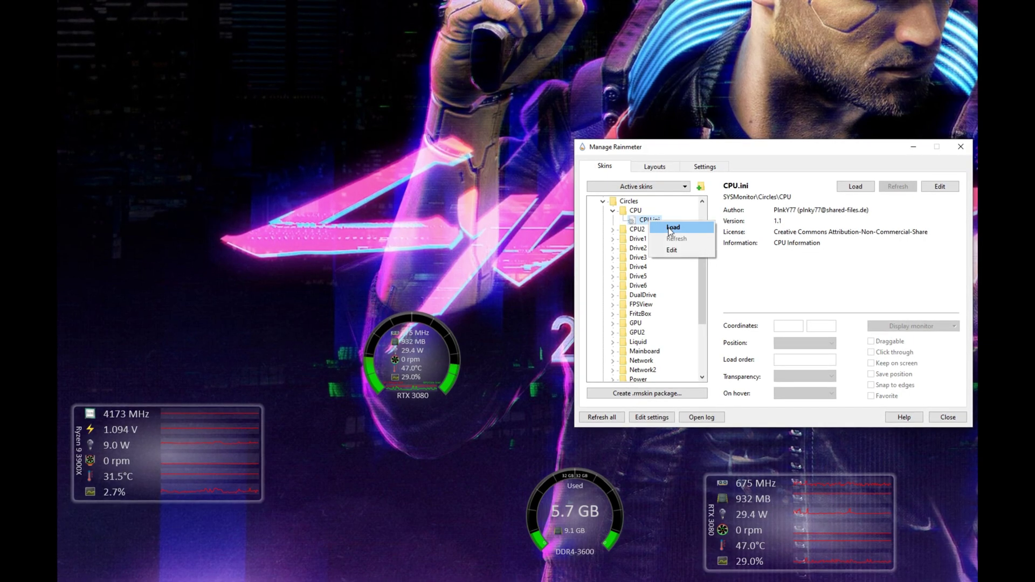
pyautogui.click(682, 251)
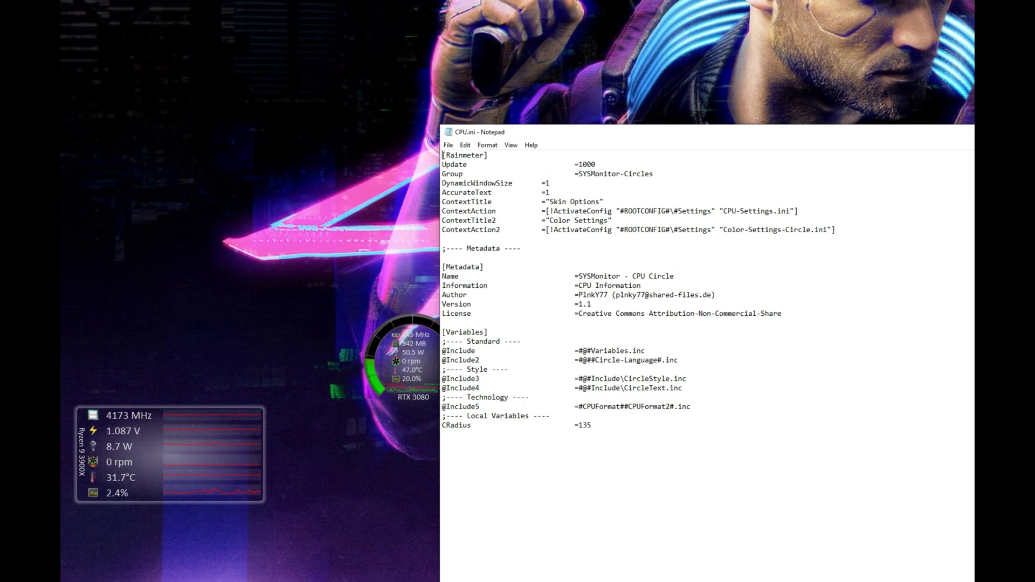
pyautogui.hotkey('alt', 'F4')
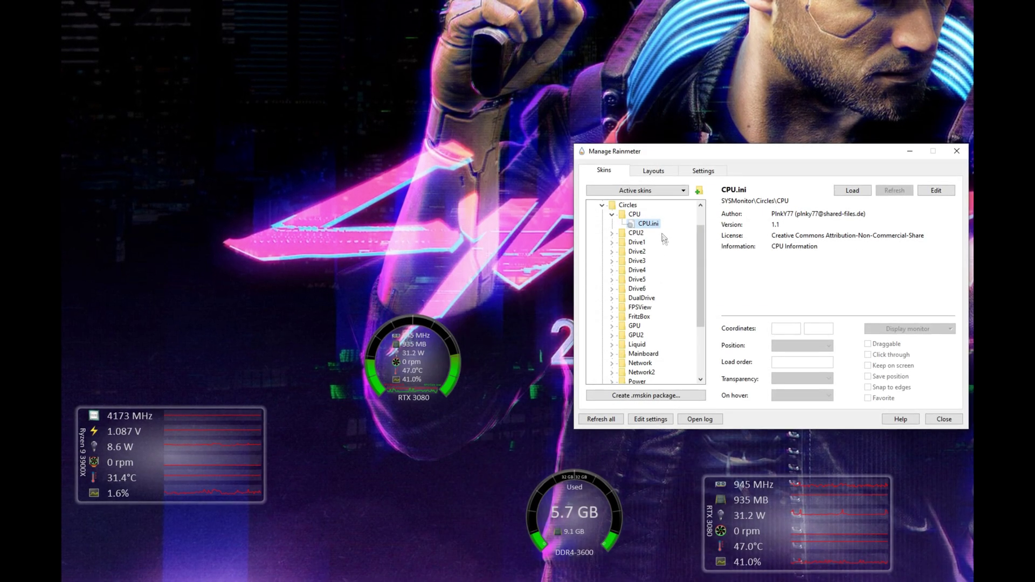
pyautogui.click(611, 216)
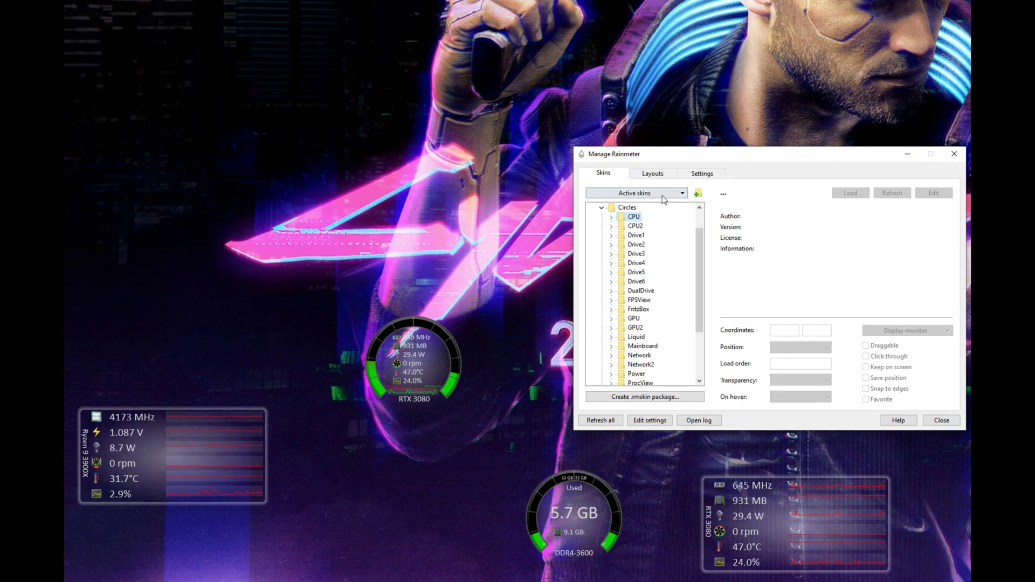
# Step: Unload the RTX 3080 circle gauge from the desktop and reload it from GPU.ini in the Circles\GPU folder
pyautogui.rightClick(432, 354)
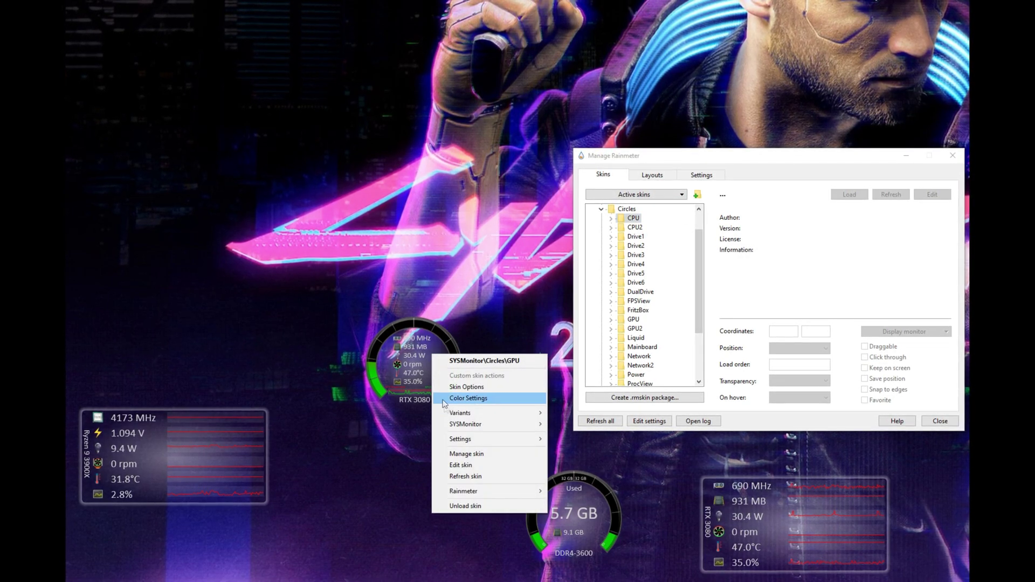
pyautogui.click(469, 506)
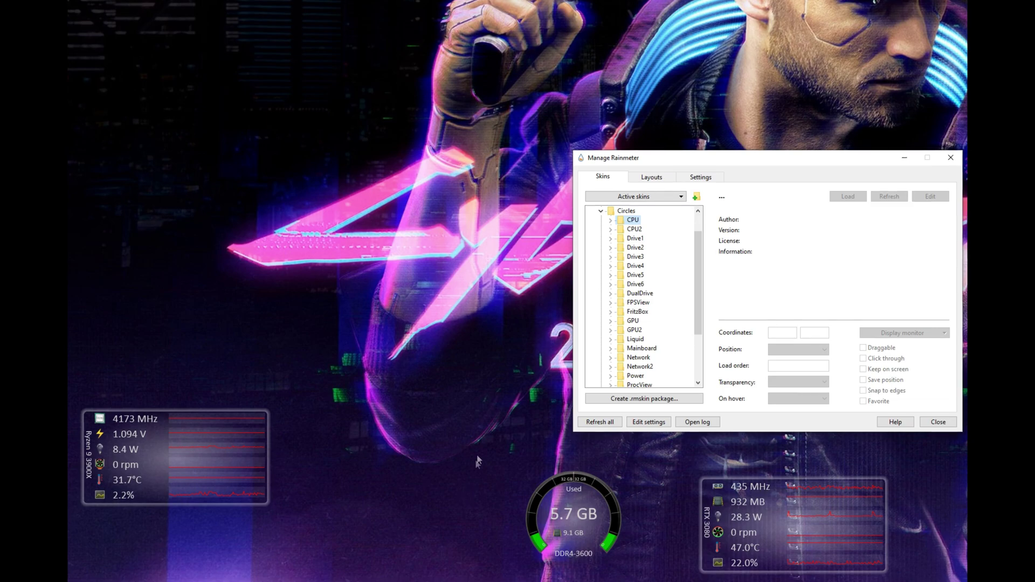
pyautogui.click(611, 323)
pyautogui.rightClick(638, 333)
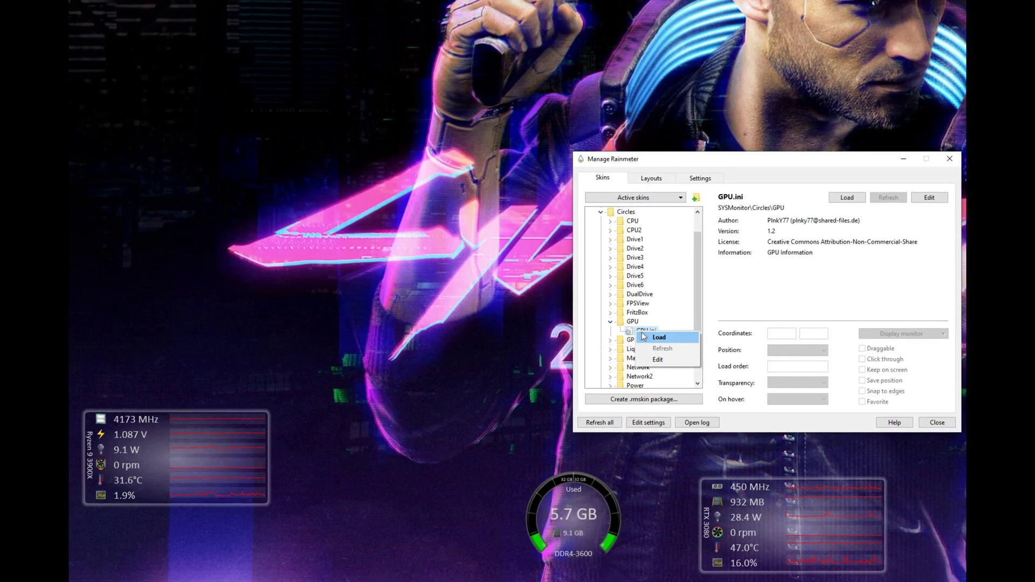
pyautogui.click(658, 339)
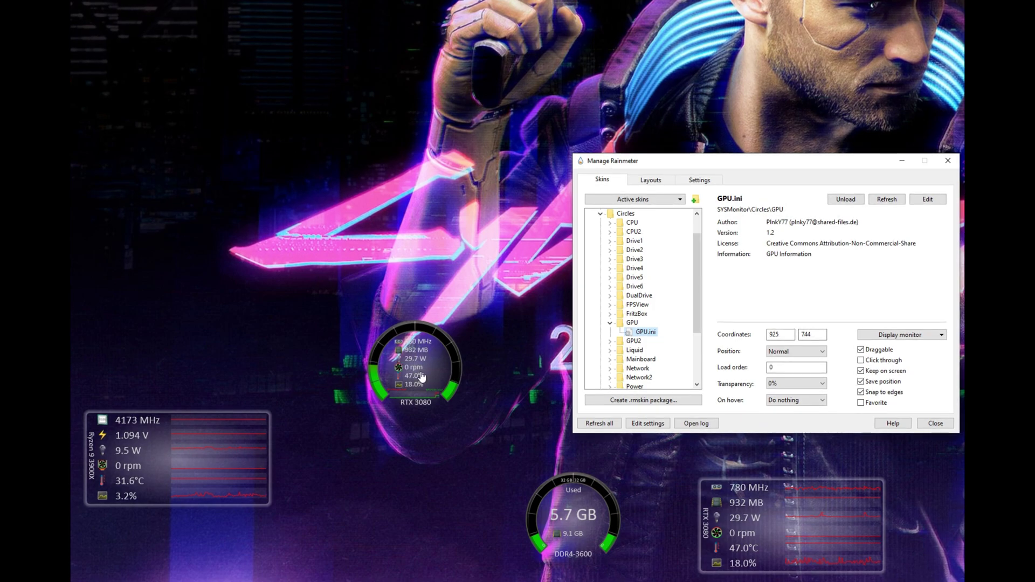
# Step: Load the CPU.ini skin from the Circles\CPU folder to restore the Ryzen 9 3900X circle gauge
pyautogui.scroll(1, 639, 288)
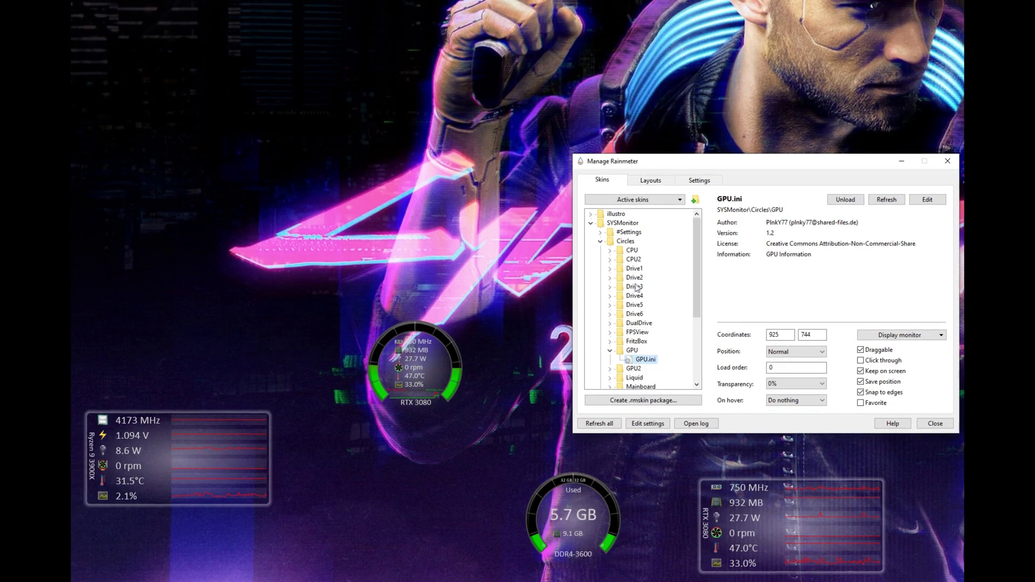
pyautogui.click(611, 251)
pyautogui.rightClick(654, 260)
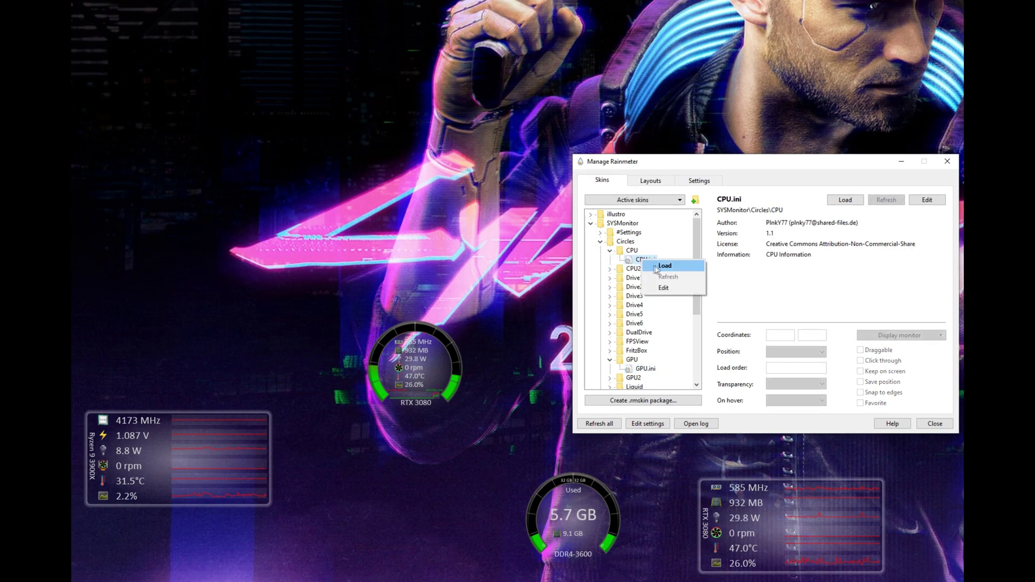
pyautogui.click(671, 267)
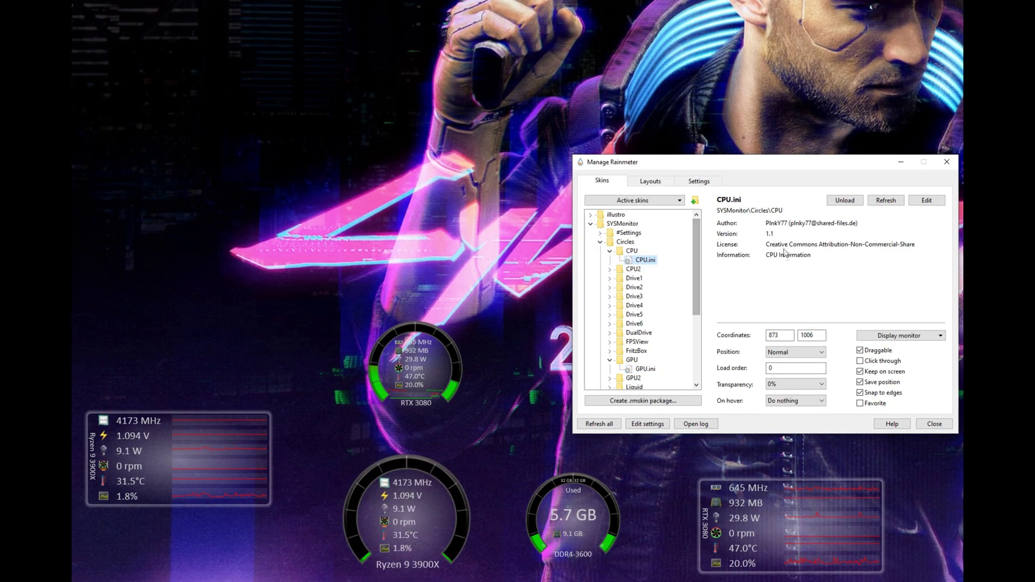
# Step: Look over the Rainmeter layout options and general settings, and return to the skin list
pyautogui.click(656, 183)
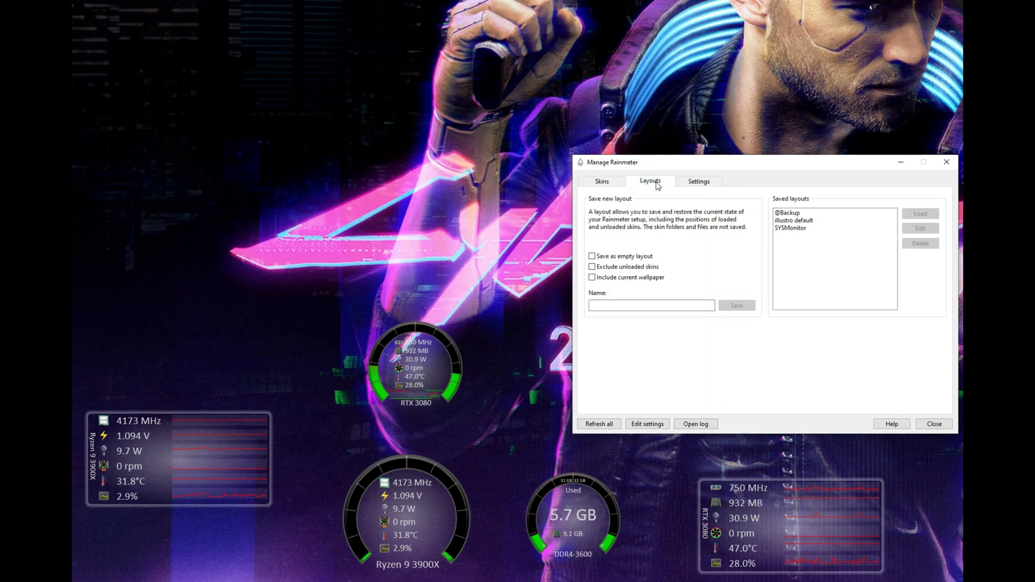
pyautogui.click(690, 183)
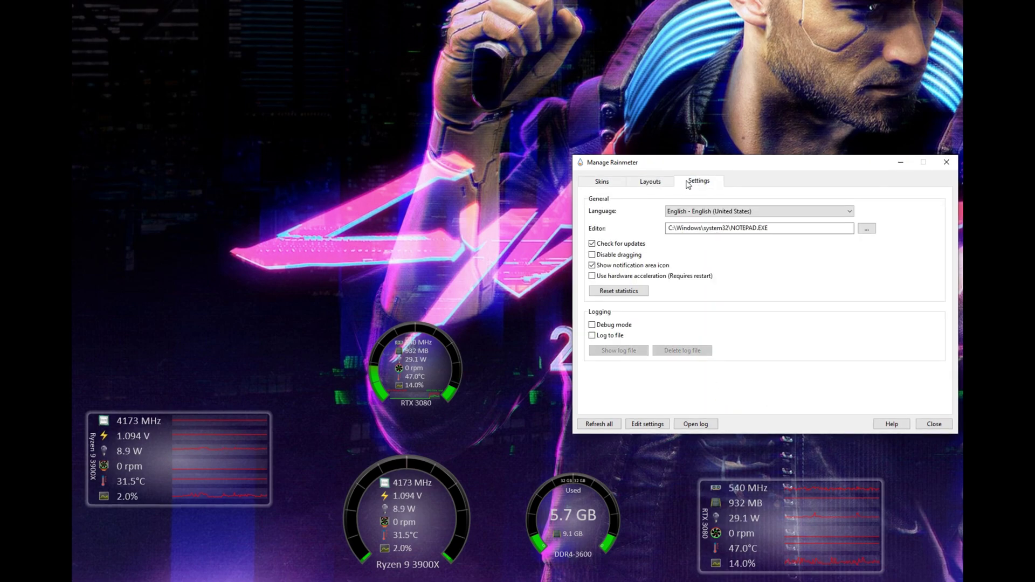
pyautogui.click(602, 184)
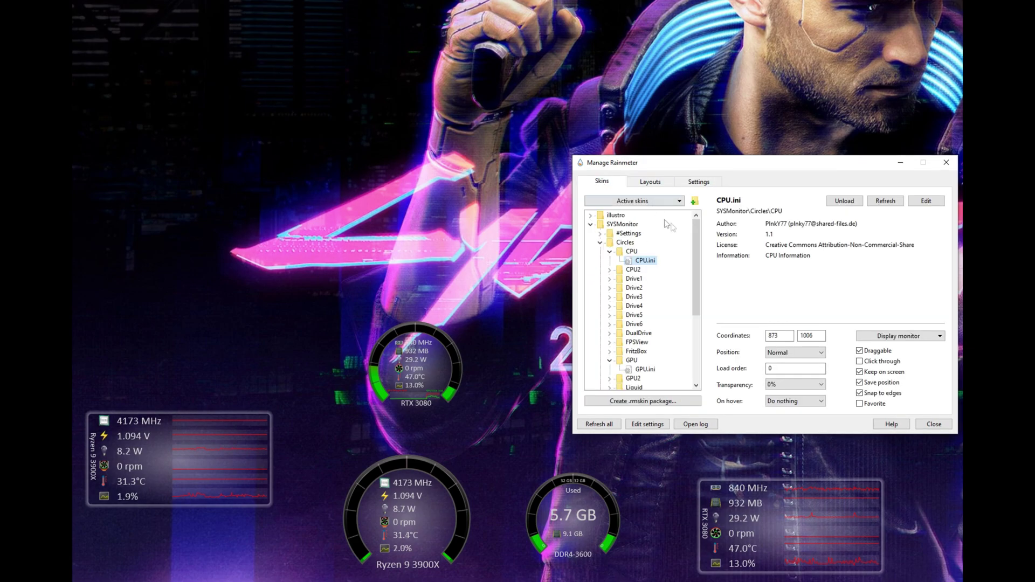
# Step: Try several roundline presets for the circle gauges, including Pink-Grey and Light Red-Blue, restore the red-green one, and close the color settings
pyautogui.rightClick(443, 370)
pyautogui.click(486, 411)
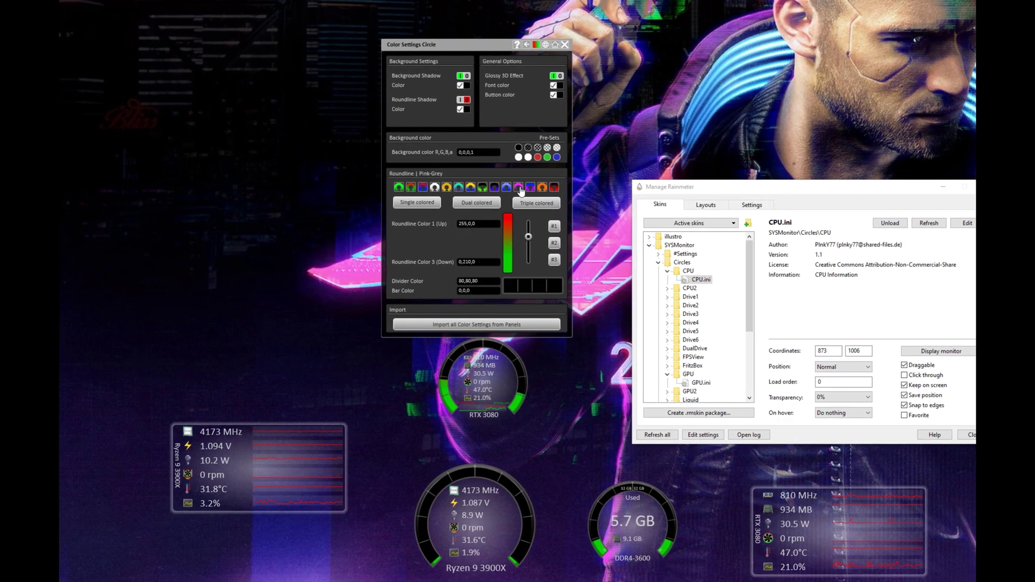
pyautogui.click(514, 188)
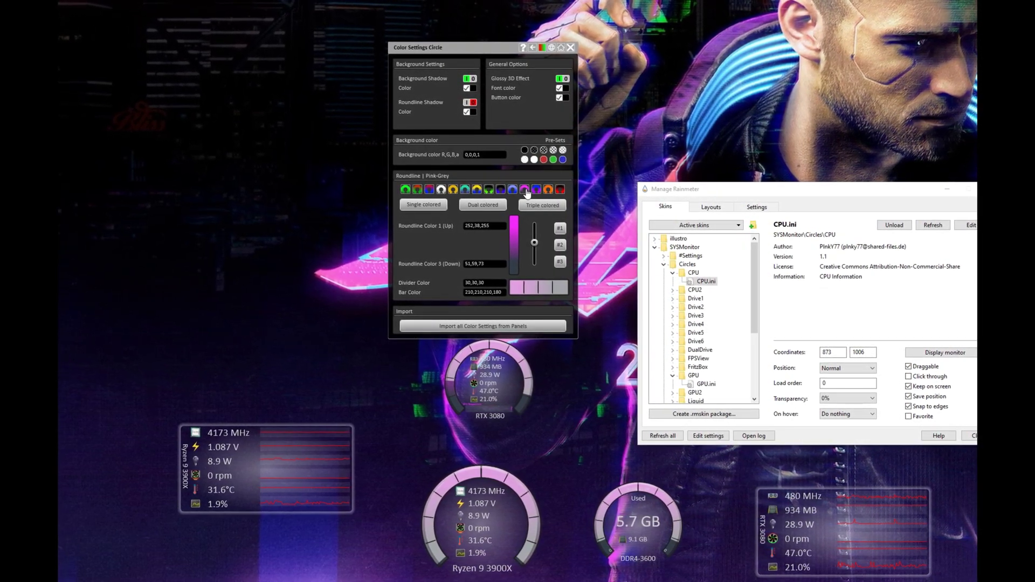
pyautogui.click(562, 190)
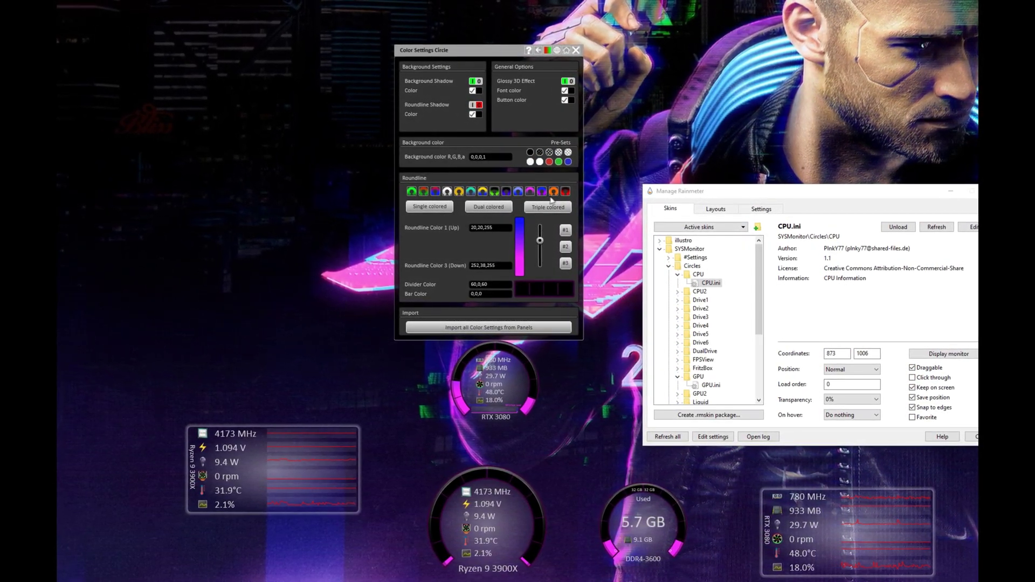
pyautogui.click(437, 192)
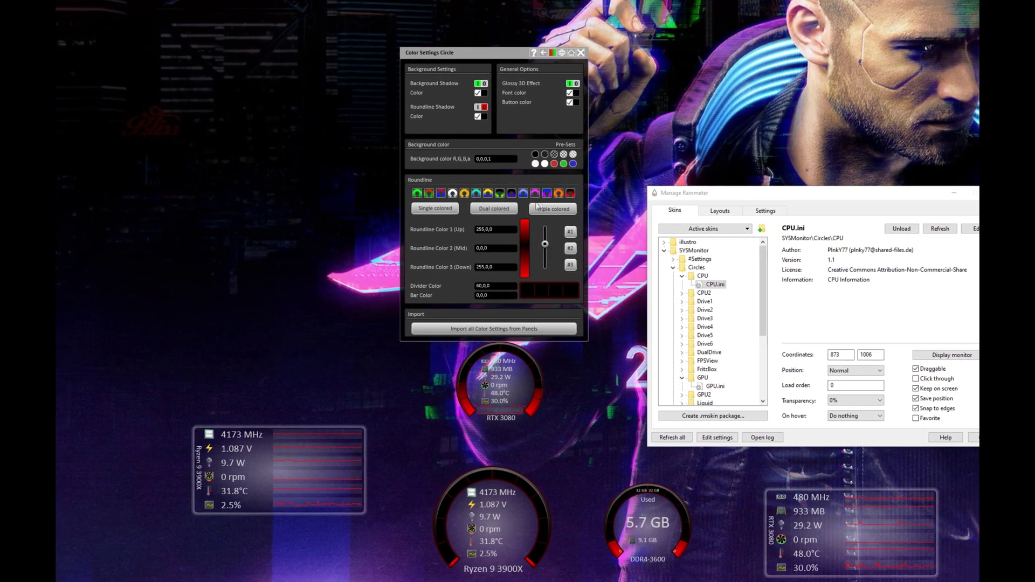
pyautogui.click(431, 194)
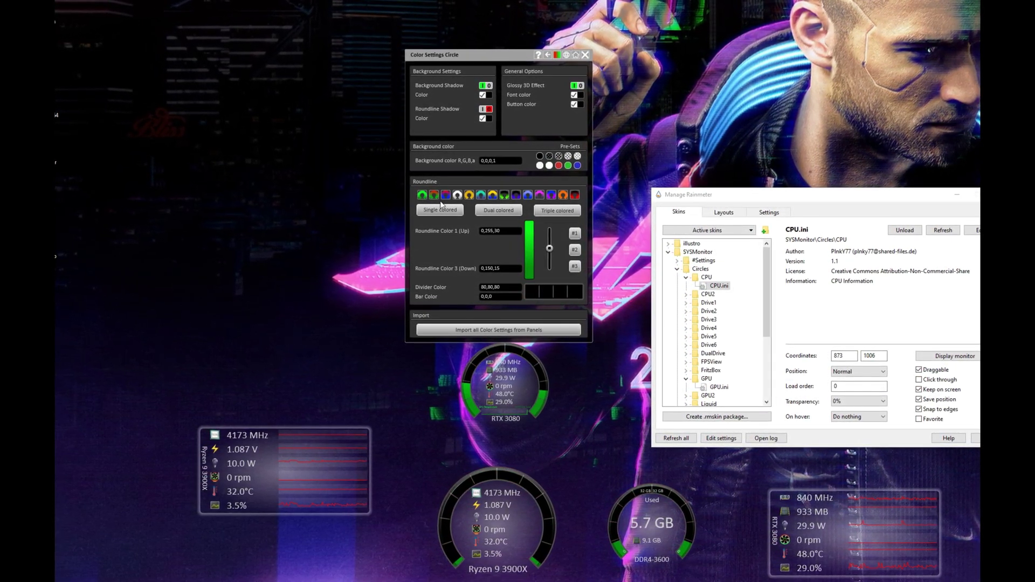
pyautogui.click(448, 196)
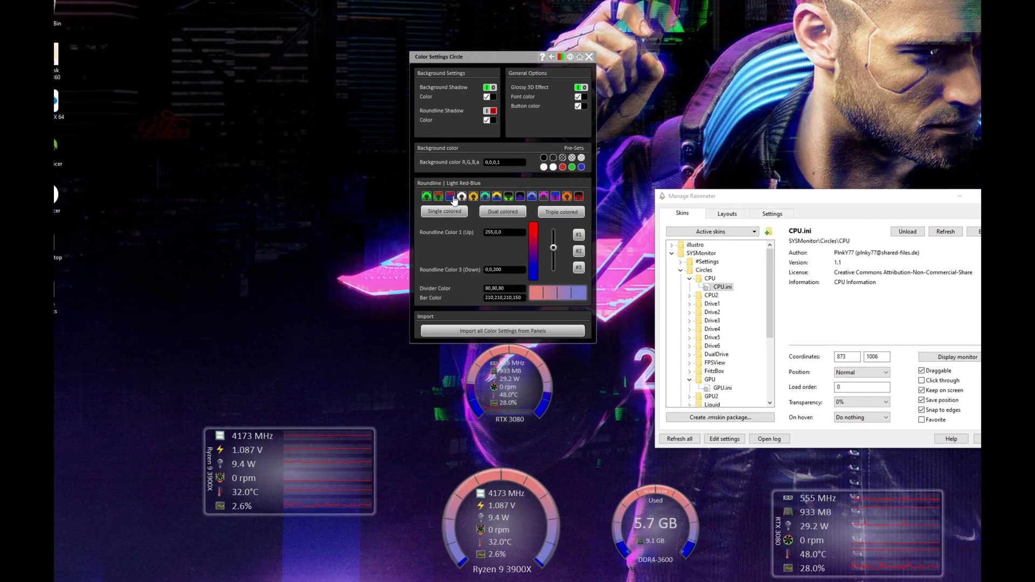
pyautogui.click(439, 197)
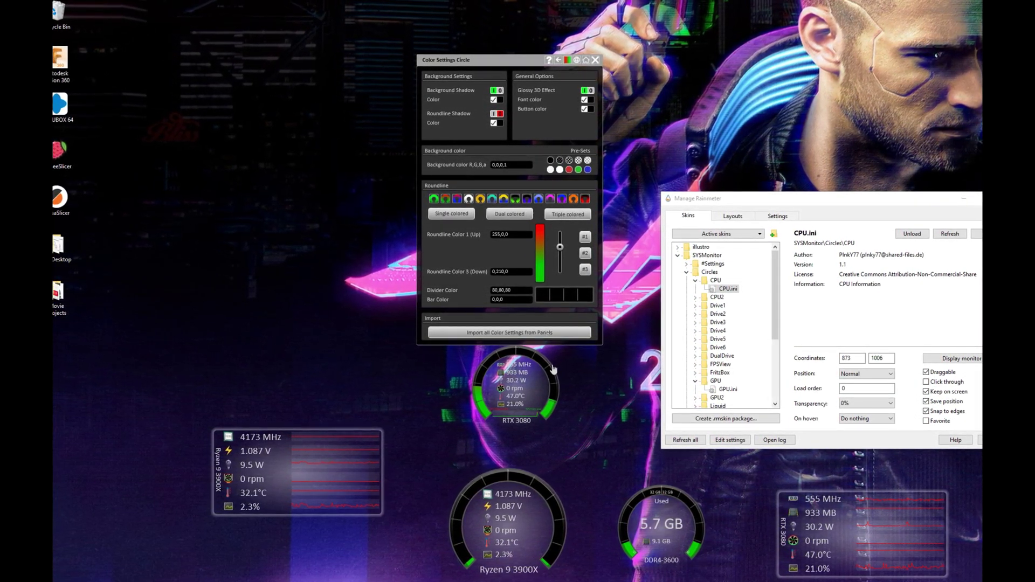
pyautogui.click(598, 62)
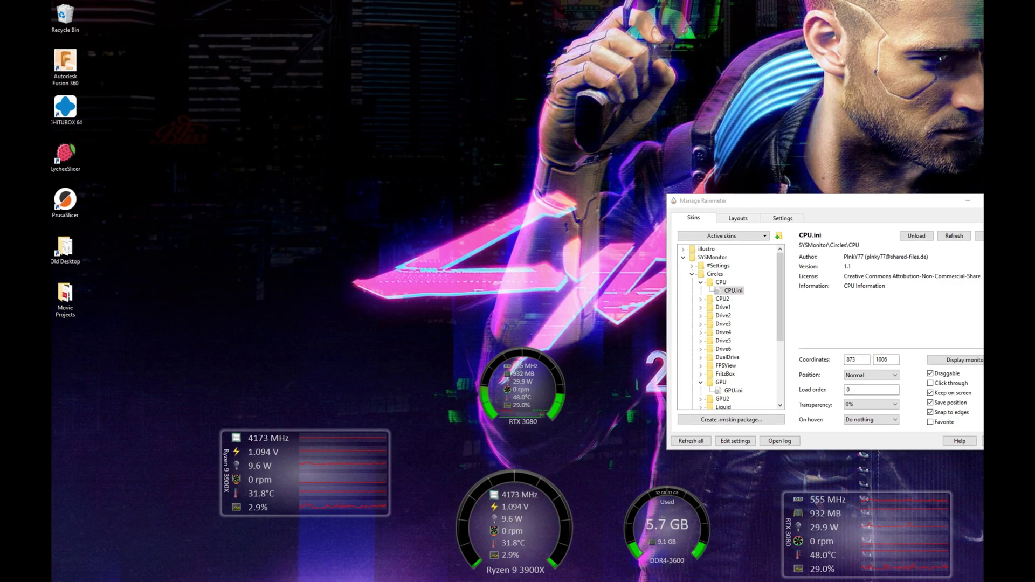
# Step: Close the Rainmeter manager and open the Windows display settings from the desktop
pyautogui.click(983, 441)
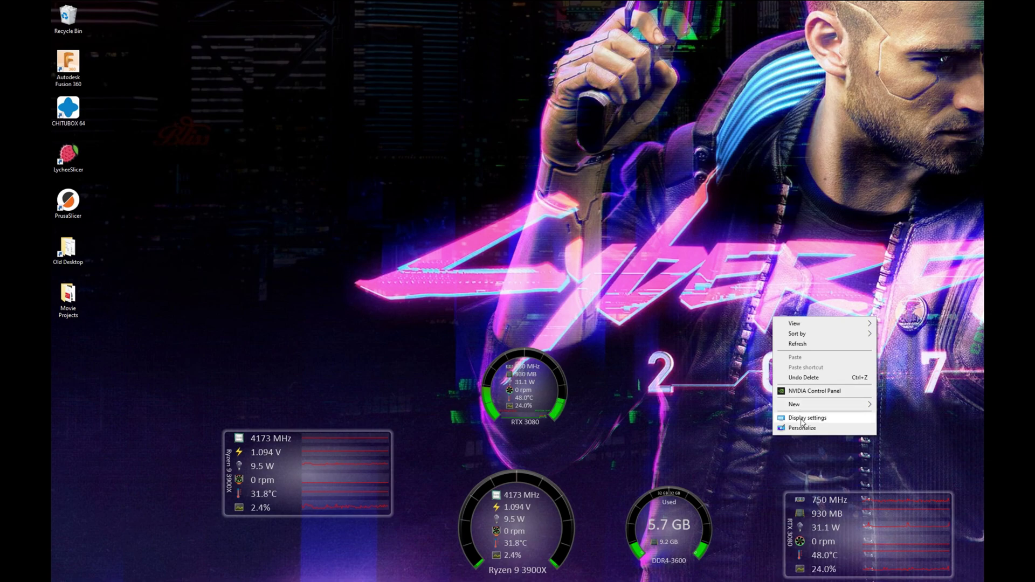
pyautogui.click(803, 419)
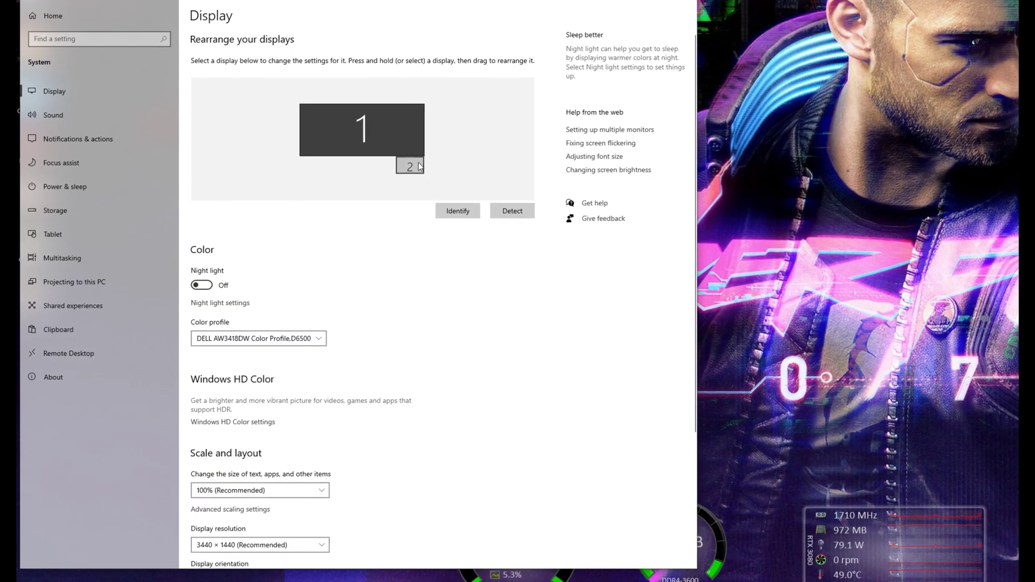